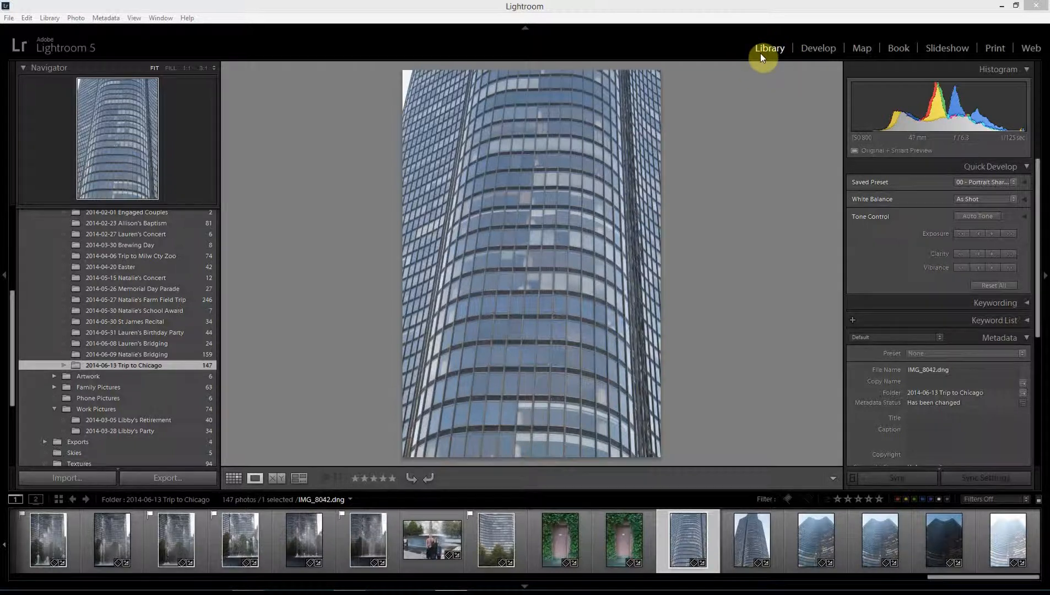
- From the Library, open Import and list the 39 EOS_DIGITAL card photos to copy as DNG
left_click(817, 46)
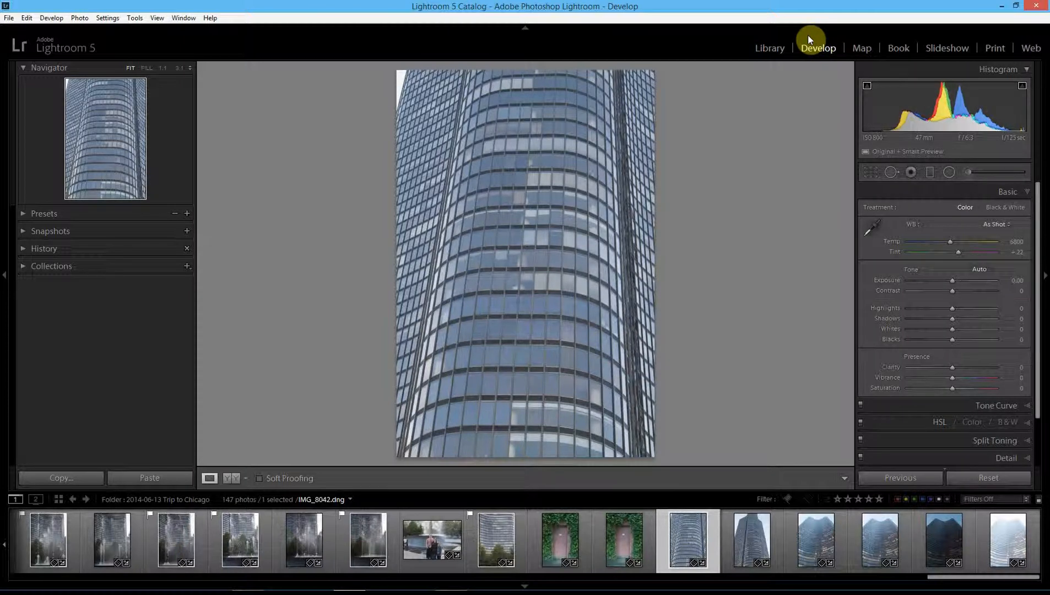
left_click(775, 47)
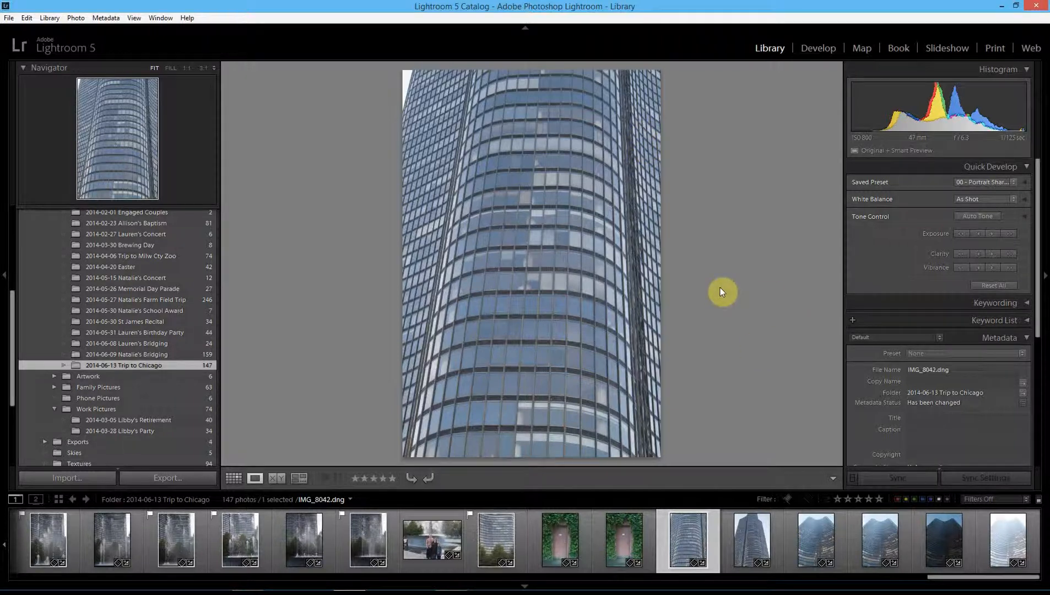
left_click(67, 472)
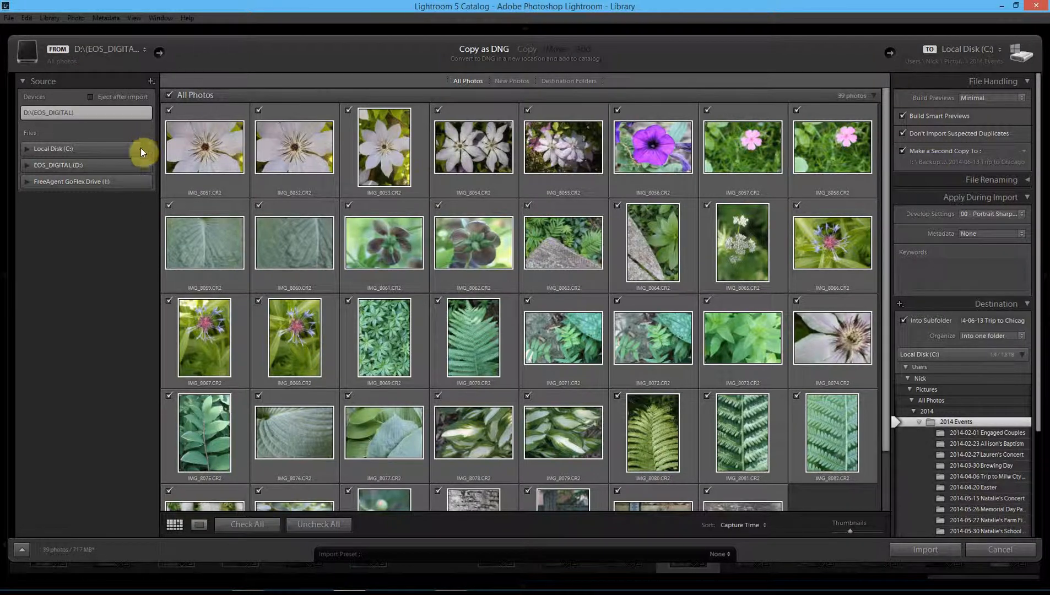
left_click(22, 81)
left_click(22, 81)
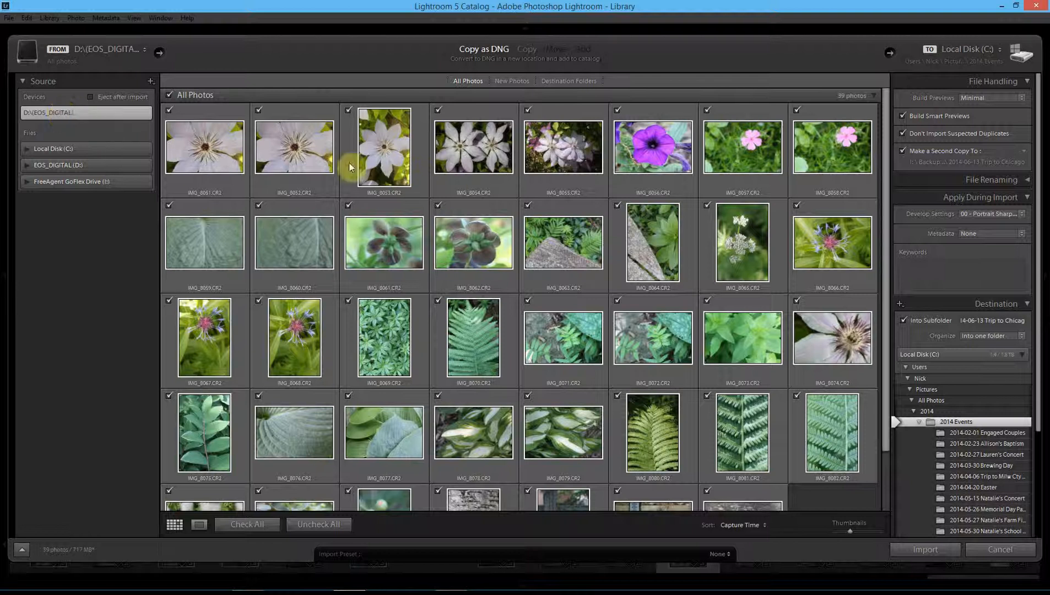
mouse_move(469, 250)
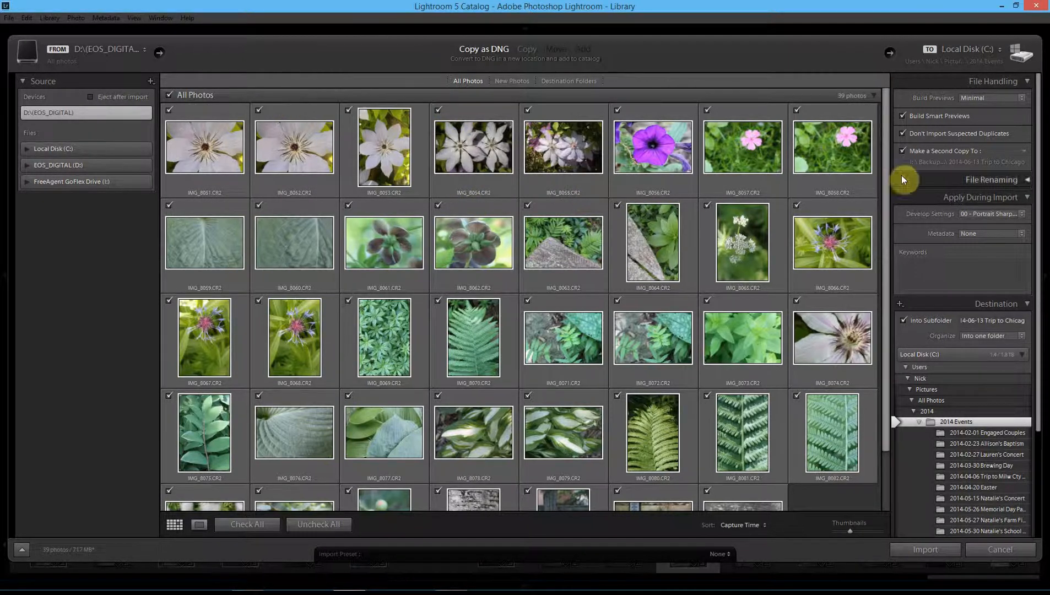
left_click_drag(888, 159, 884, 110)
mouse_move(442, 113)
mouse_move(571, 186)
left_click(528, 207)
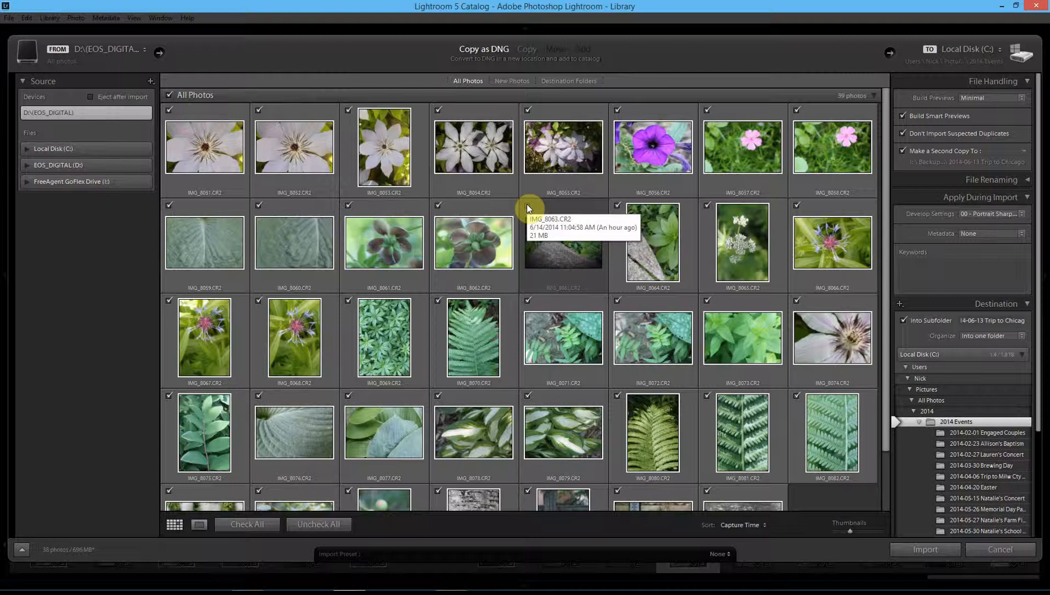
left_click(528, 206)
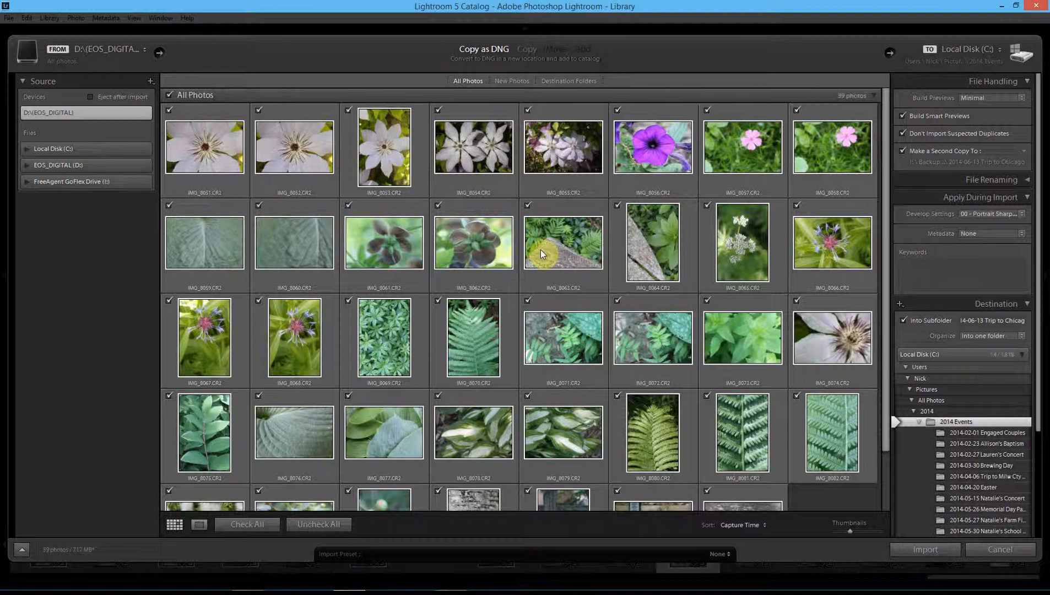
mouse_move(541, 249)
left_click(1022, 99)
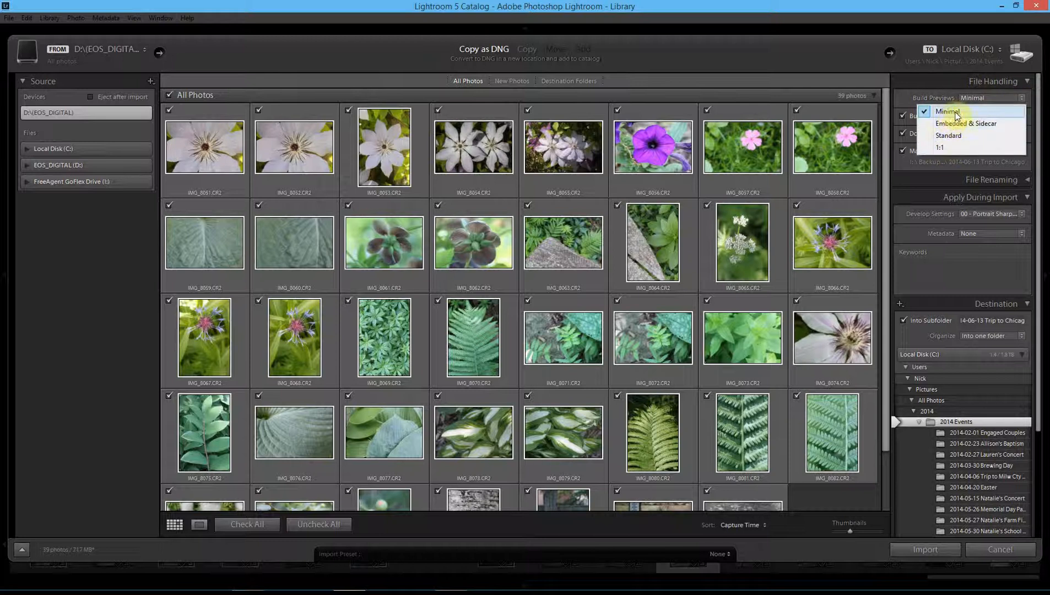
left_click(957, 115)
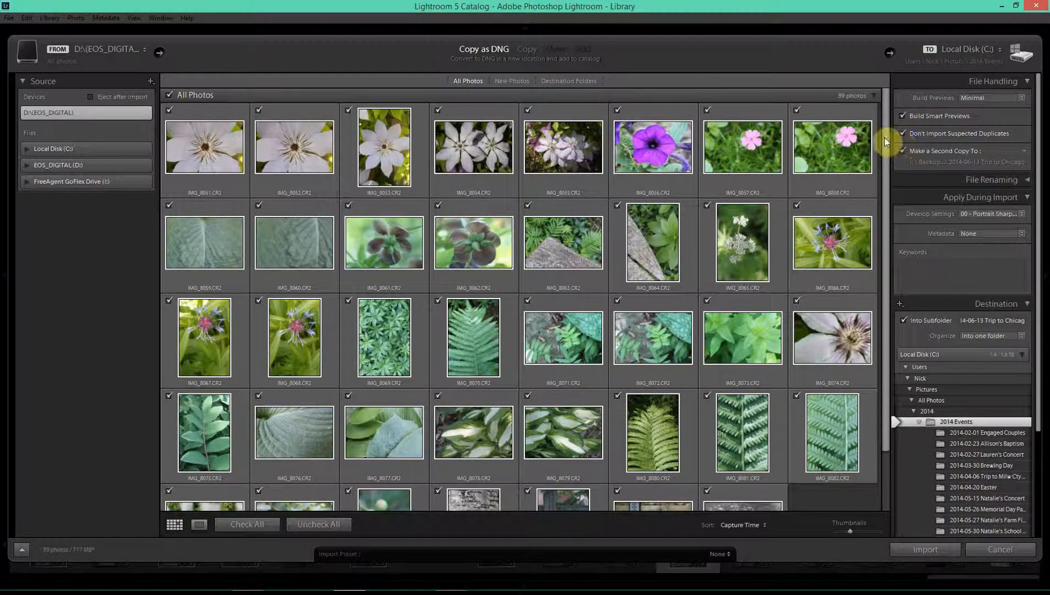
- Re-include IMG_8063 after briefly unticking it, so all card photos stay selected
mouse_move(648, 177)
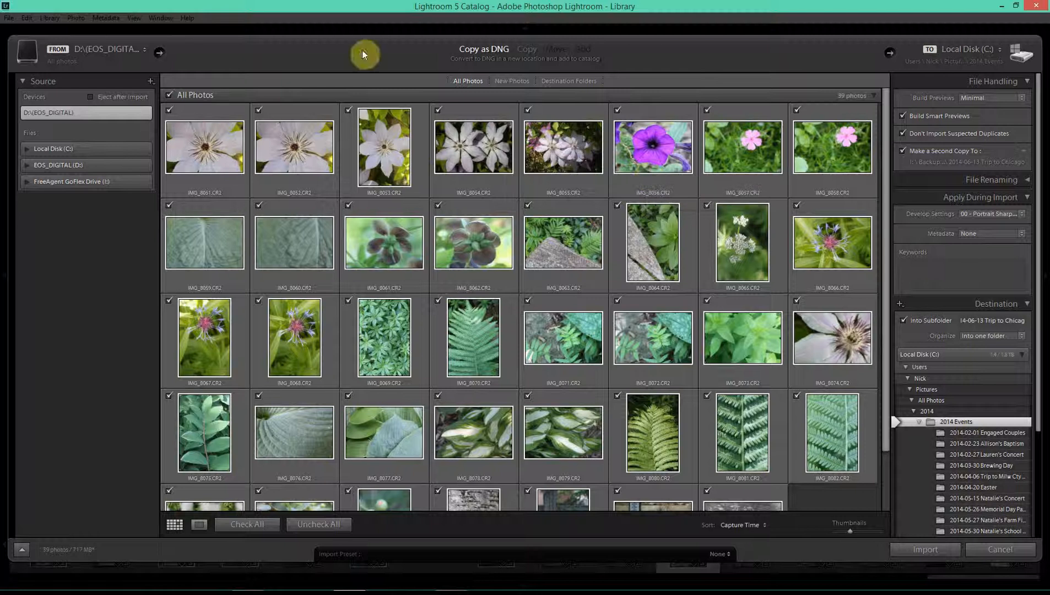
mouse_move(525, 205)
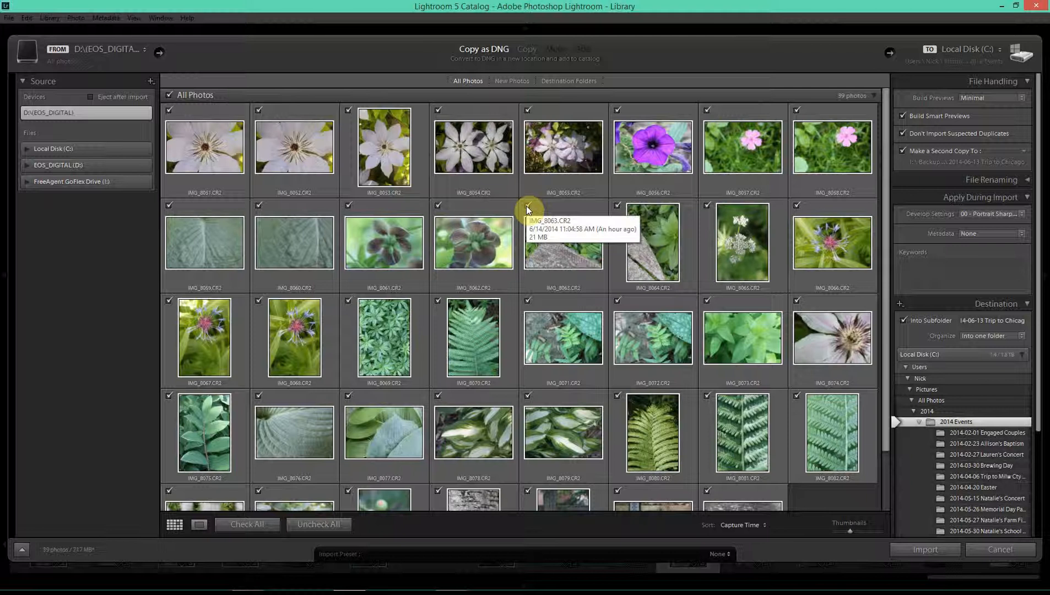
left_click(527, 207)
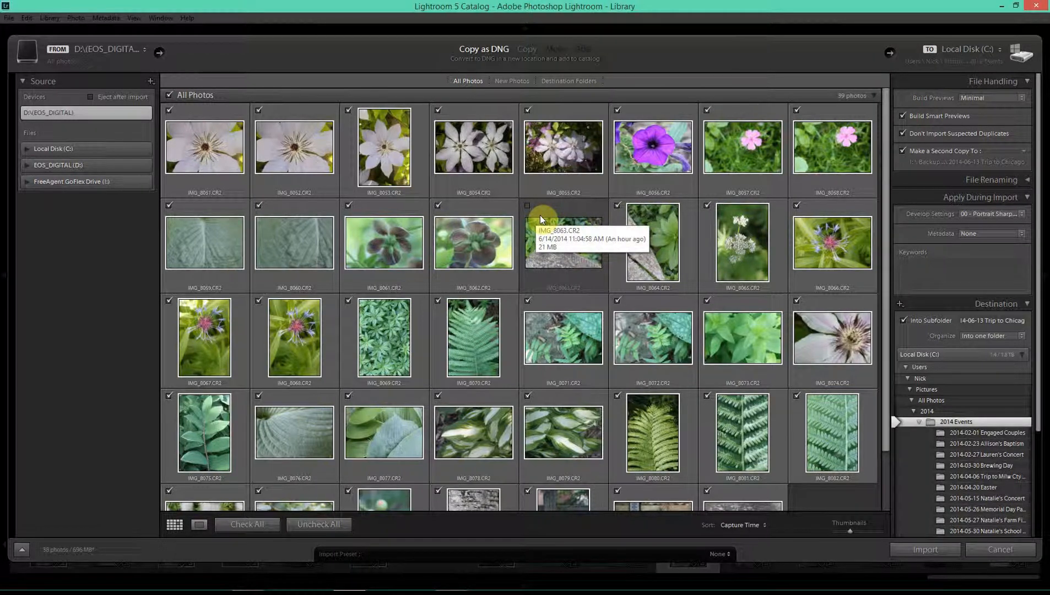
left_click(528, 206)
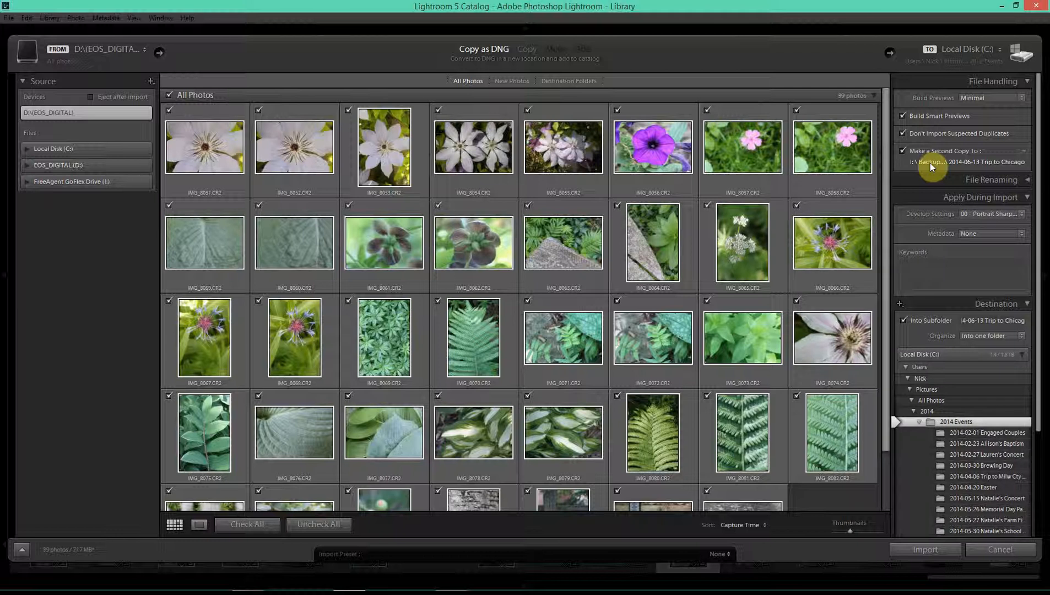
- Create a Home Pictures folder in the backup drive's 2014 folder for the second copy
left_click(931, 163)
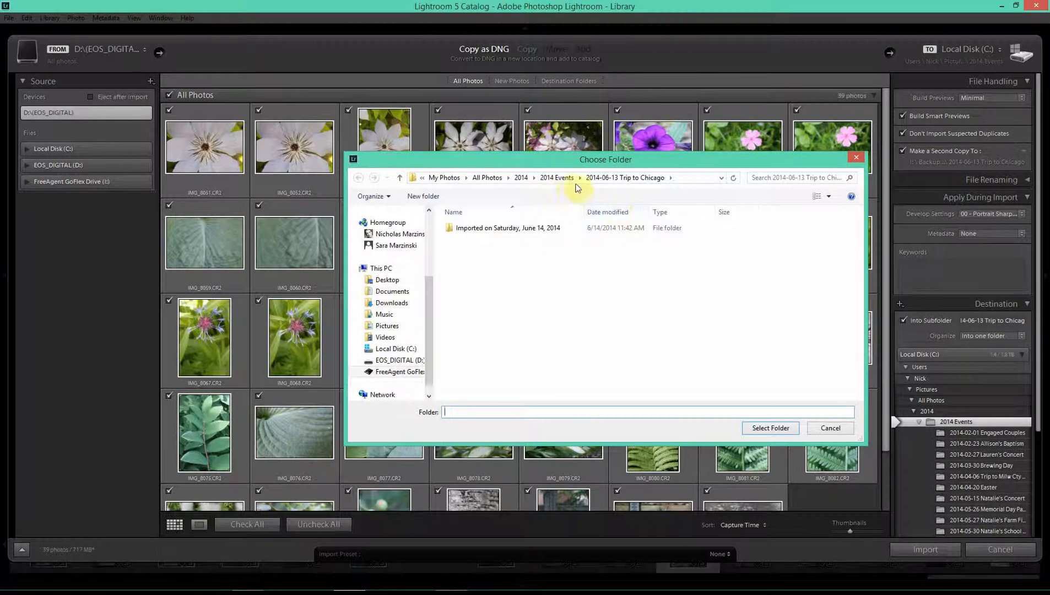
left_click(559, 178)
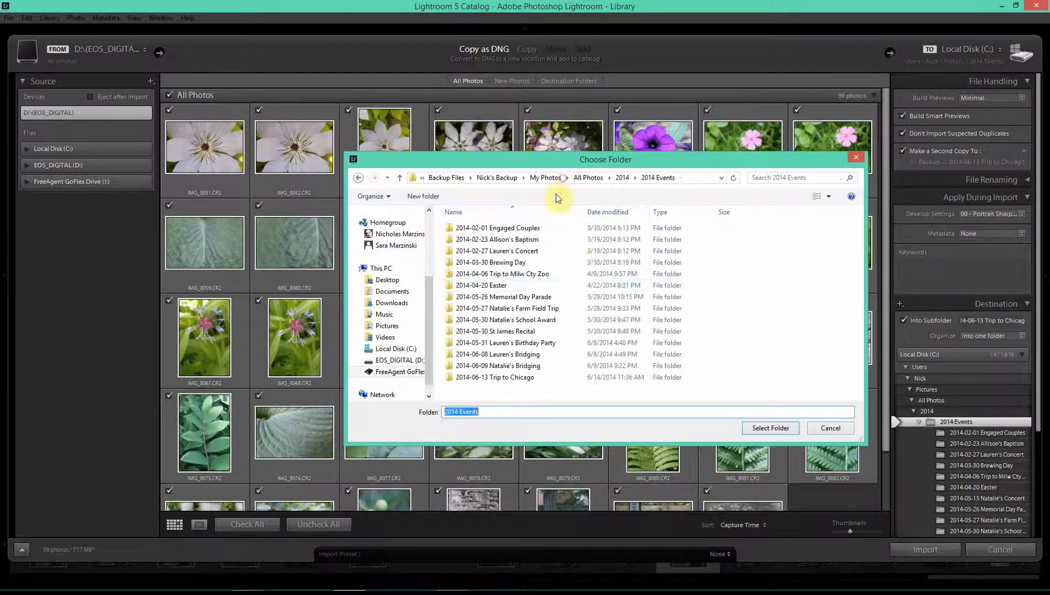
left_click(423, 197)
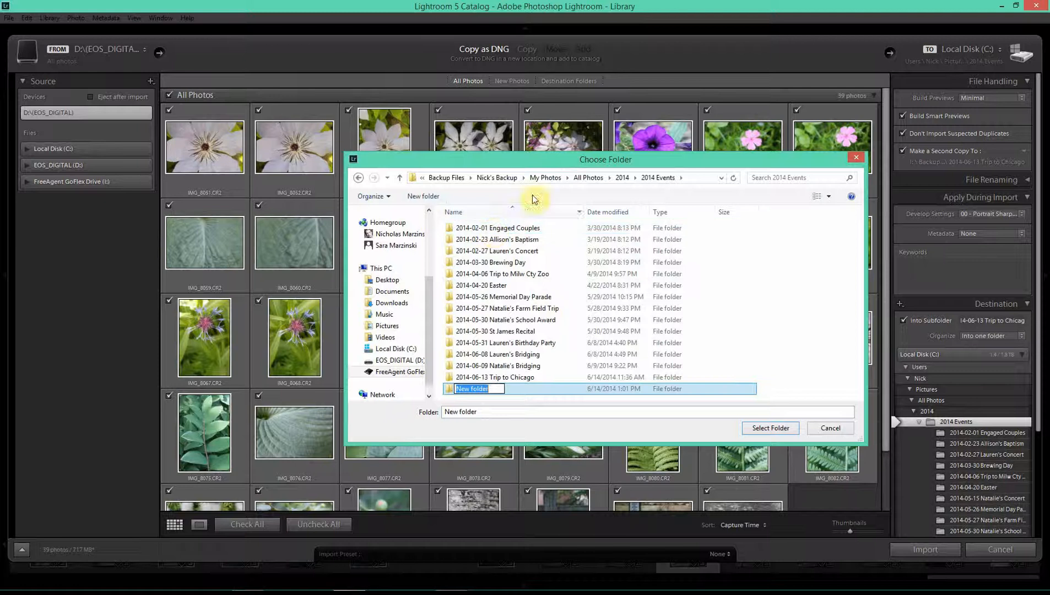
left_click(622, 175)
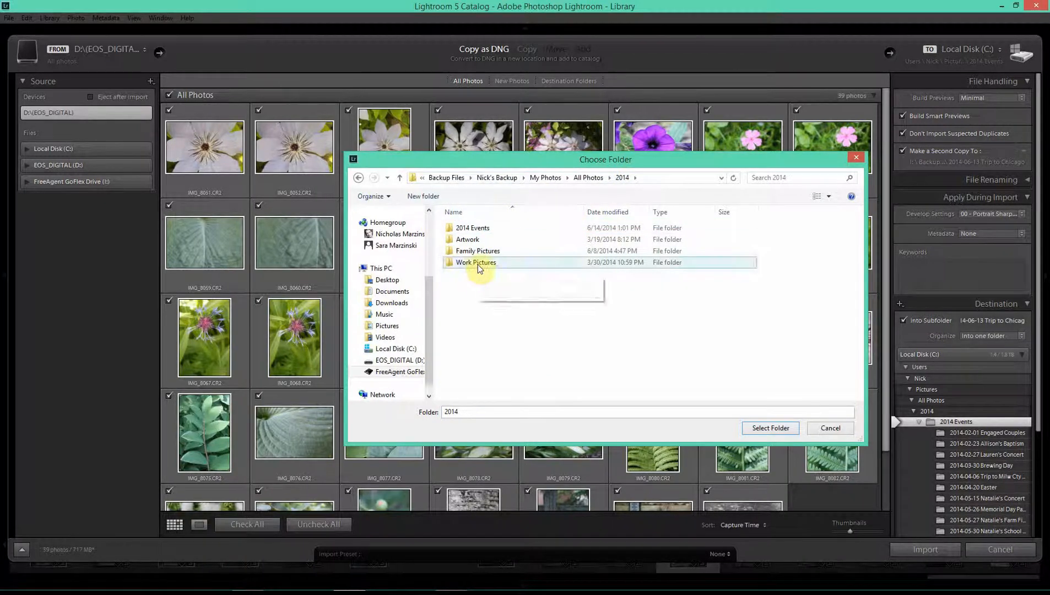
left_click(429, 198)
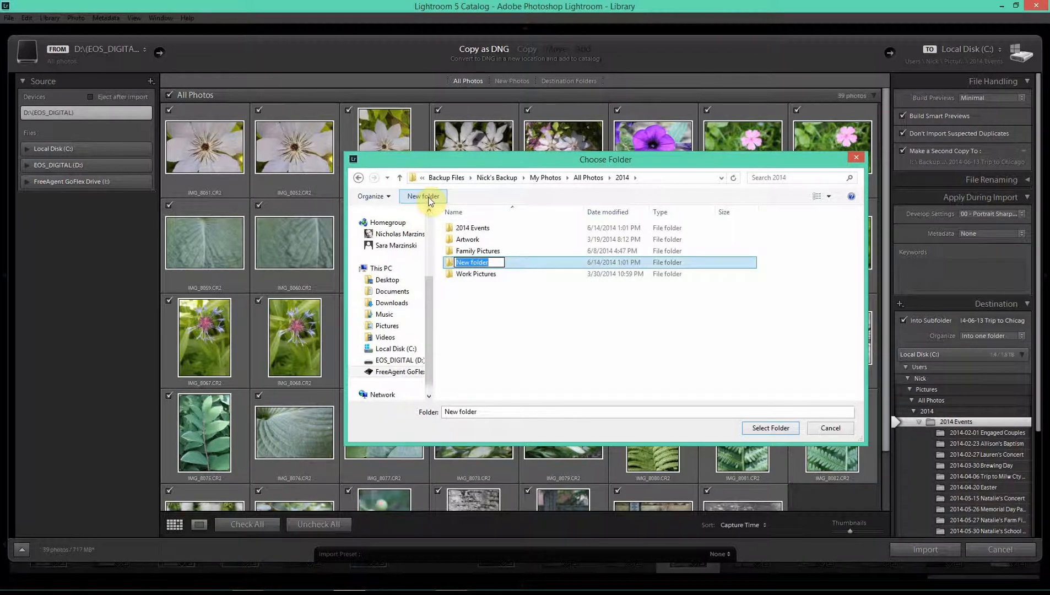
type("Home Pictures")
key("Return")
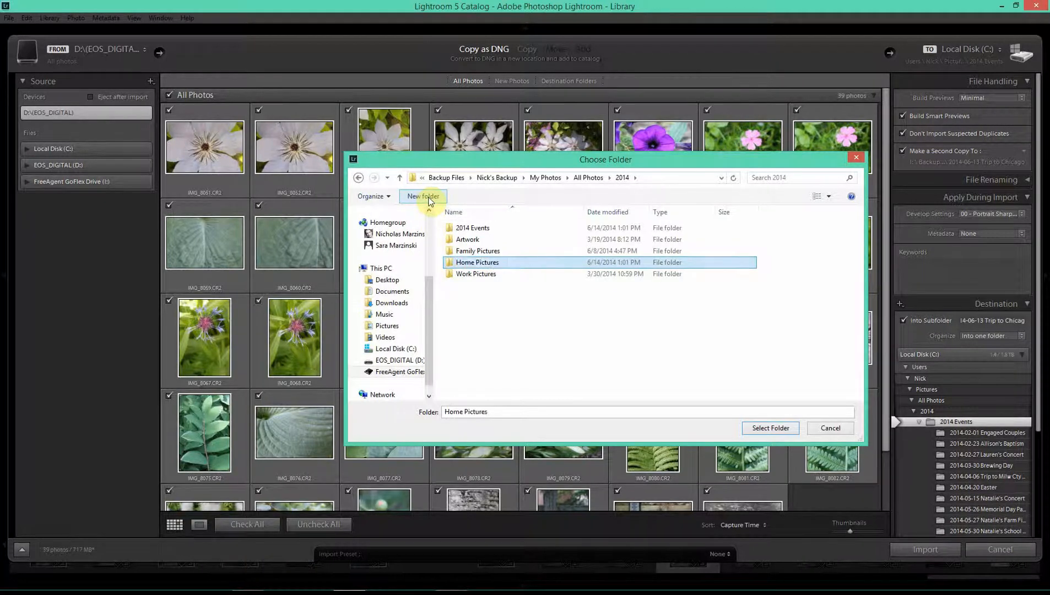
- Create a Macro Photography folder inside Home Pictures as the backup destination, then collapse File Handling
double_click(479, 266)
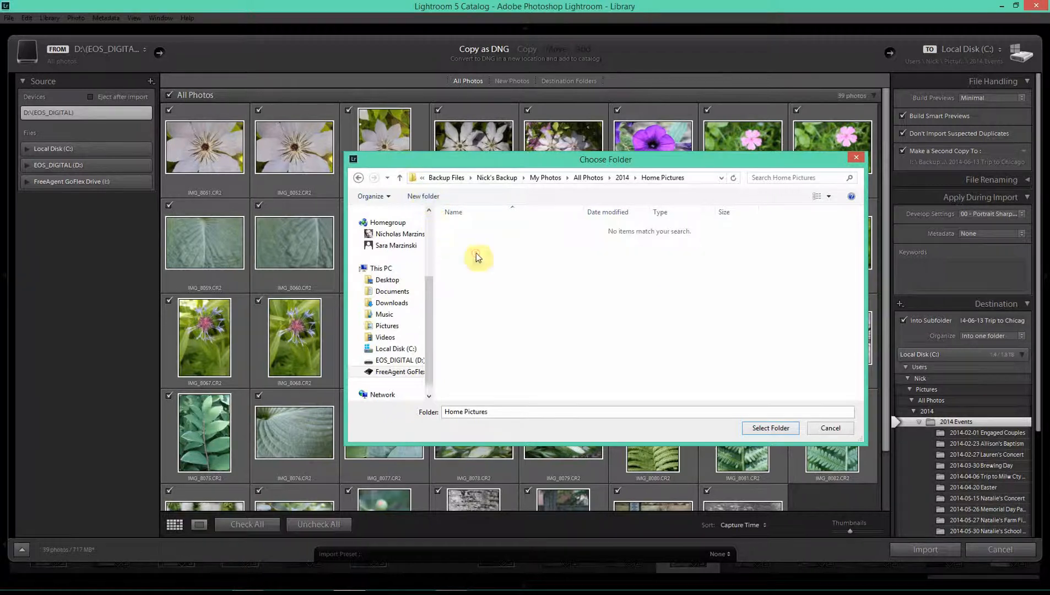
left_click(424, 198)
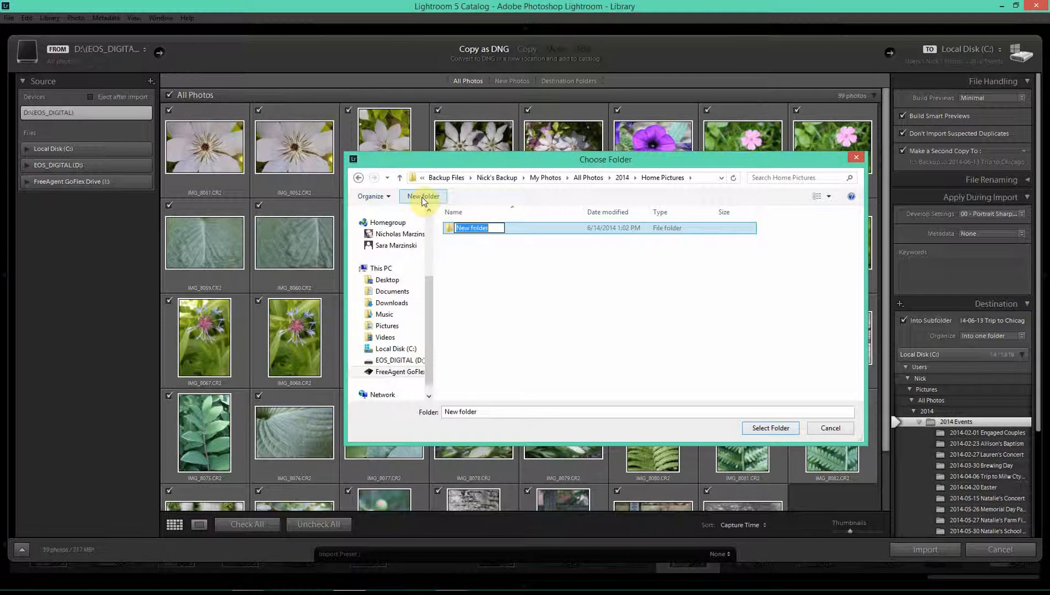
type("Macro Photography")
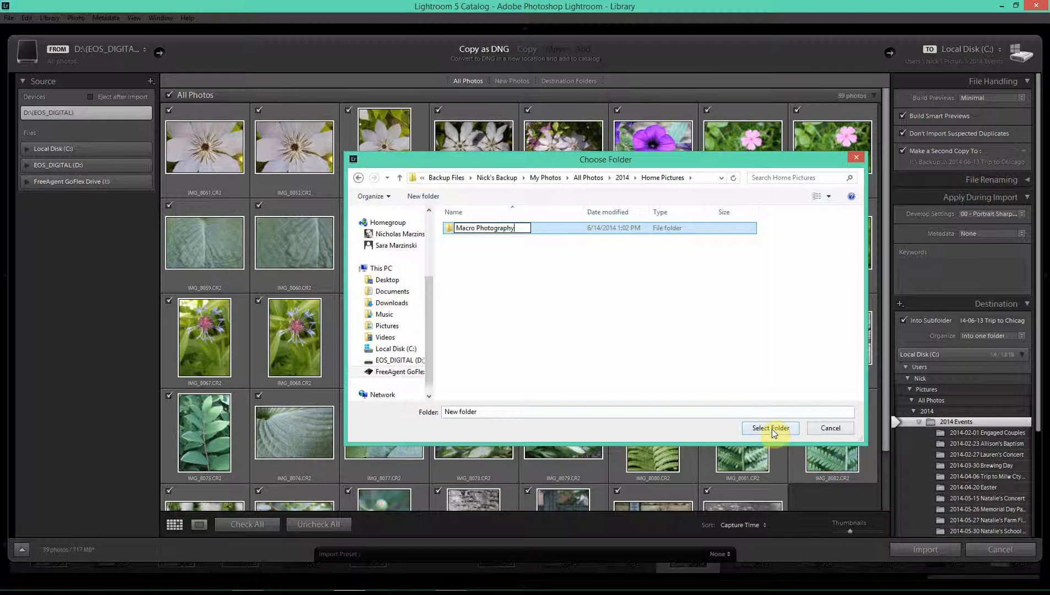
key("Return")
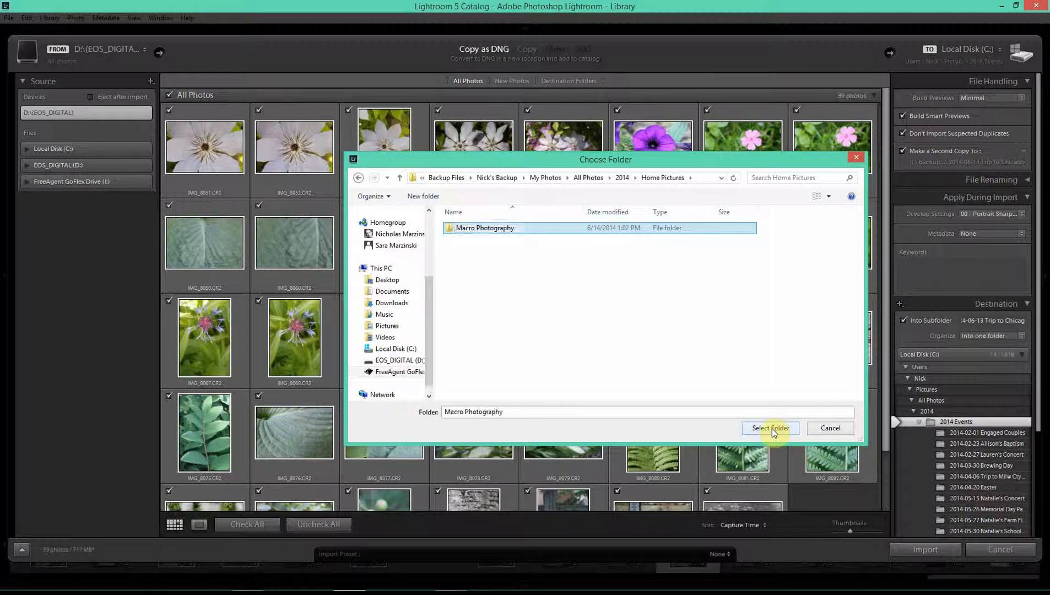
left_click(772, 428)
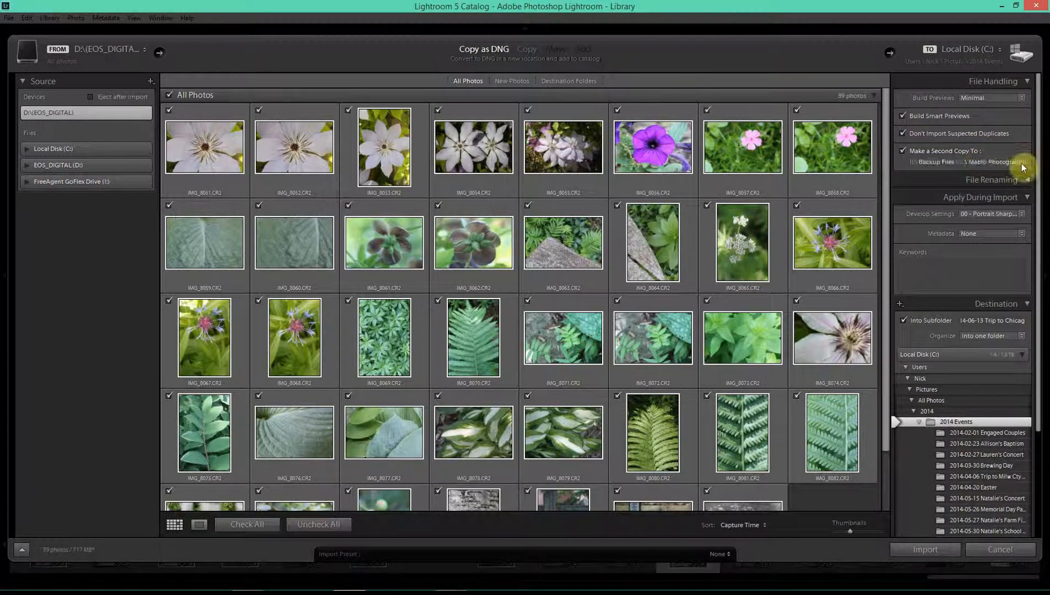
left_click(1028, 82)
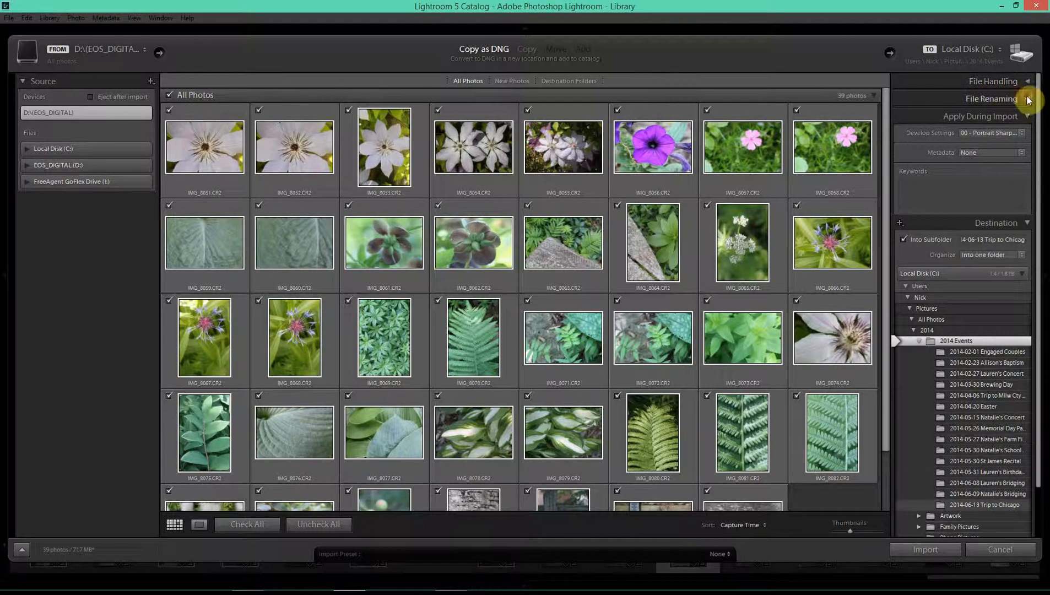
left_click(1028, 99)
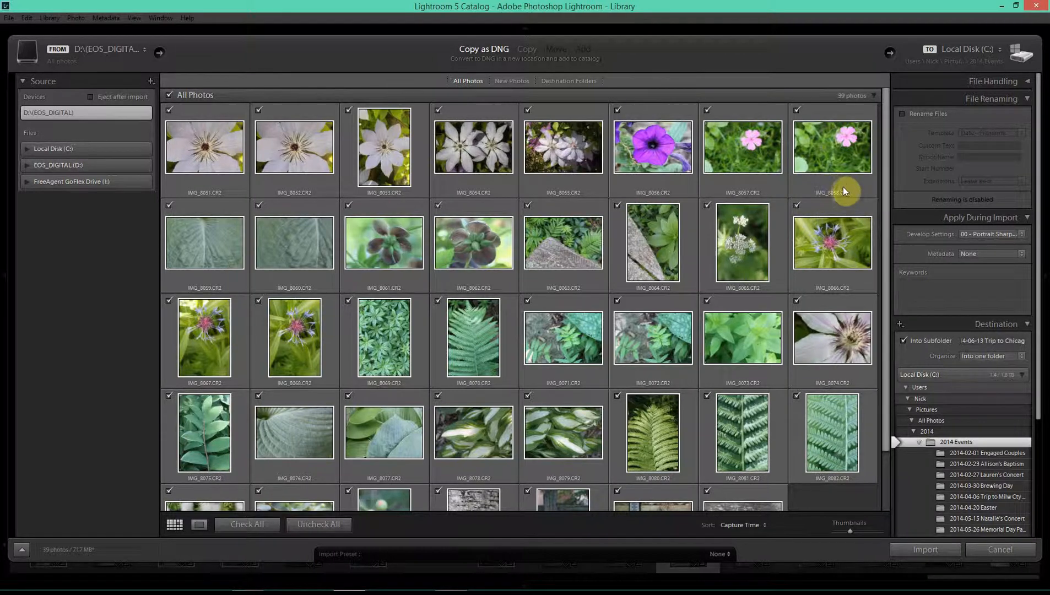
left_click(902, 114)
left_click(1025, 135)
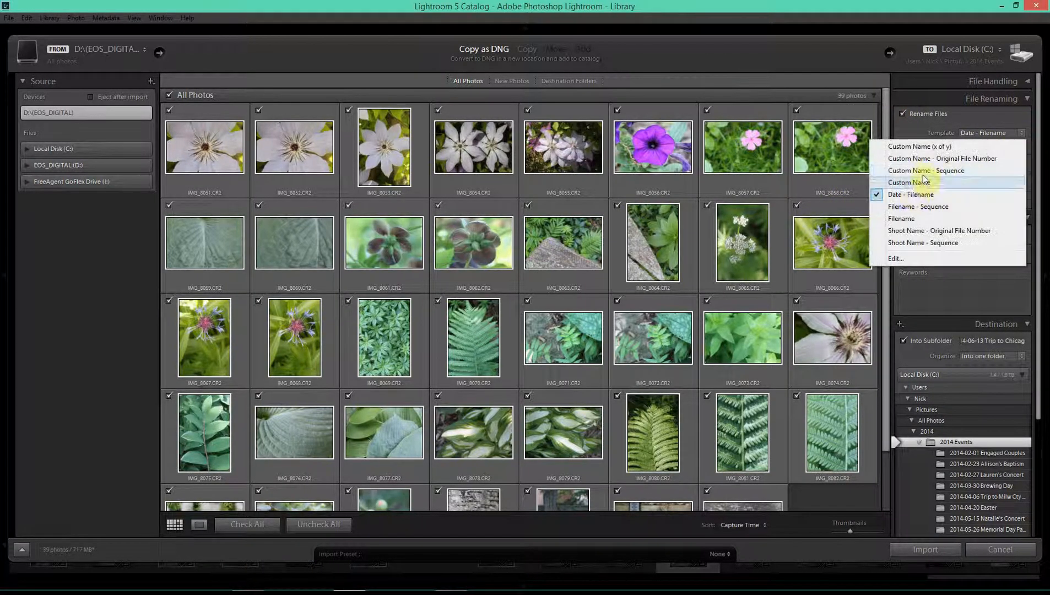
left_click(903, 113)
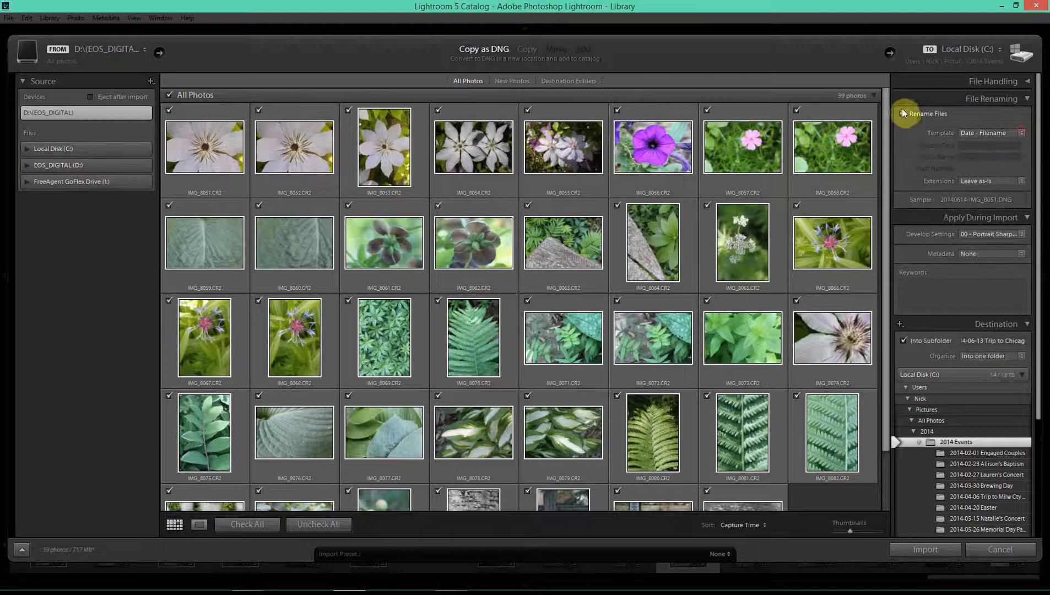
left_click(903, 113)
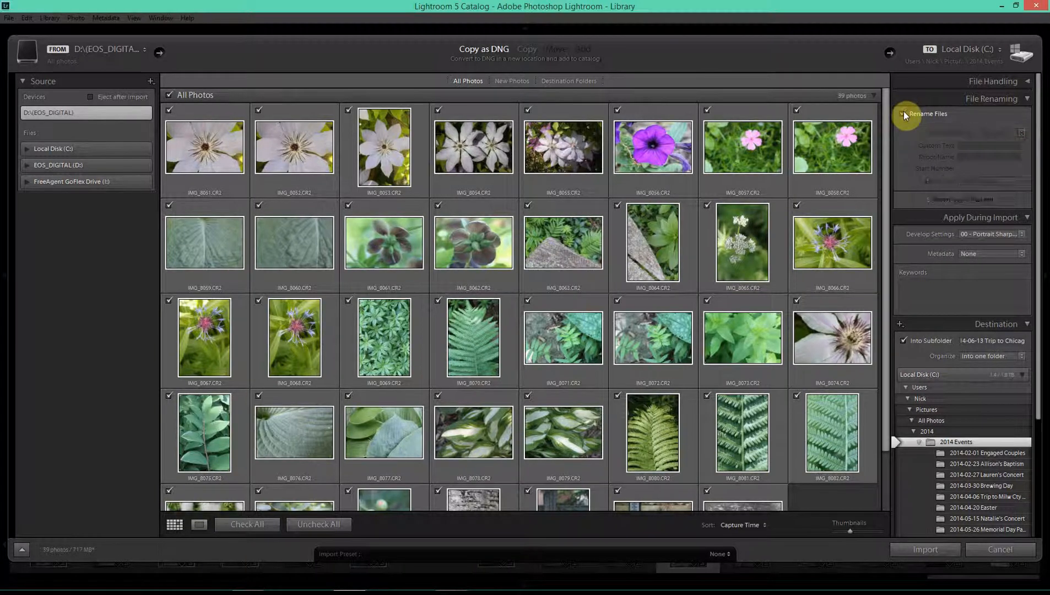
left_click(1023, 99)
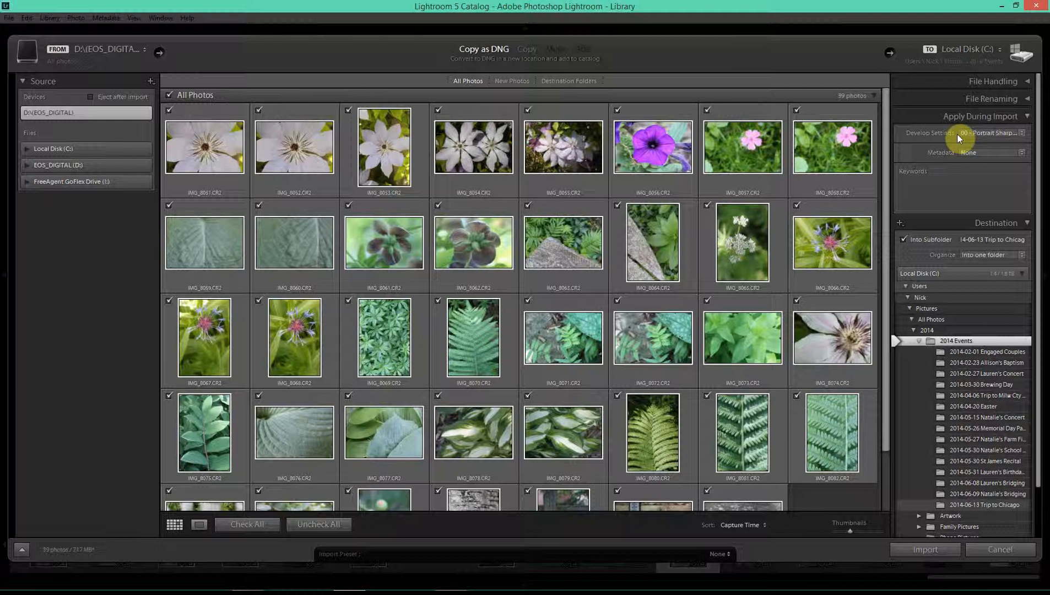
left_click(1022, 132)
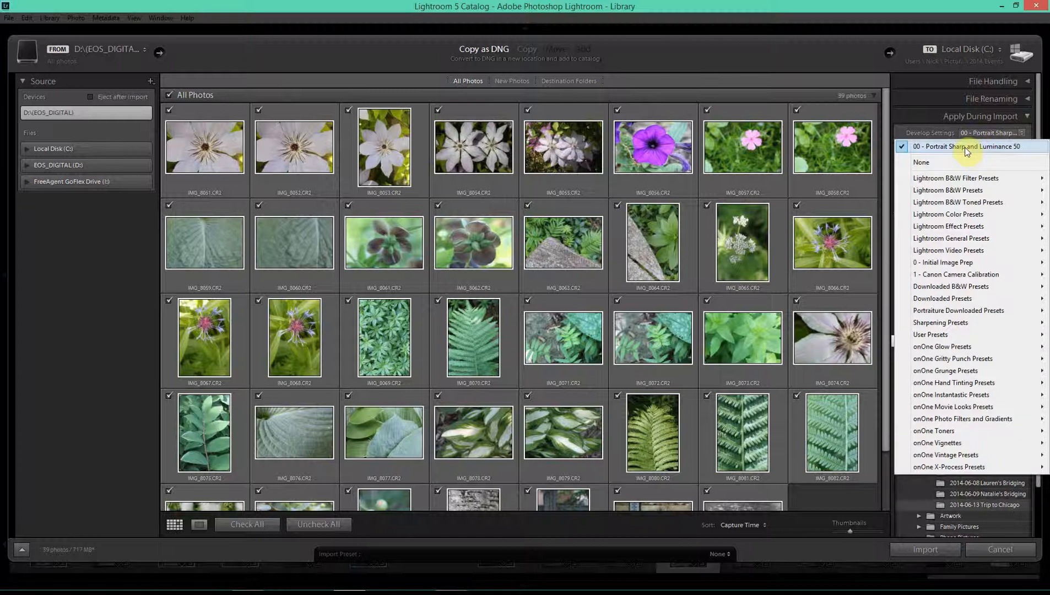
left_click(965, 148)
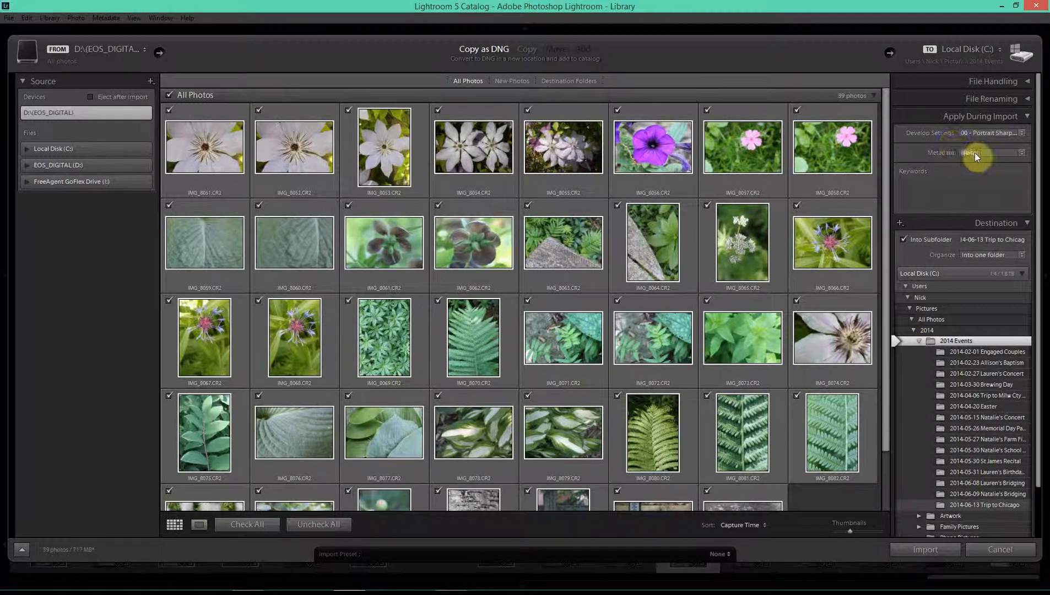
left_click(976, 153)
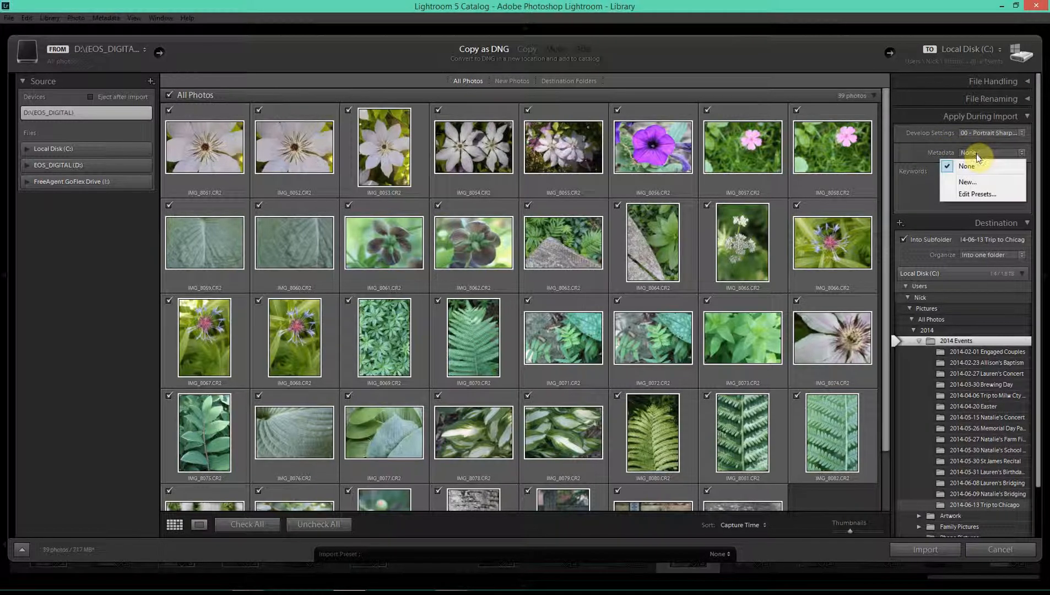
left_click(976, 153)
left_click(976, 153)
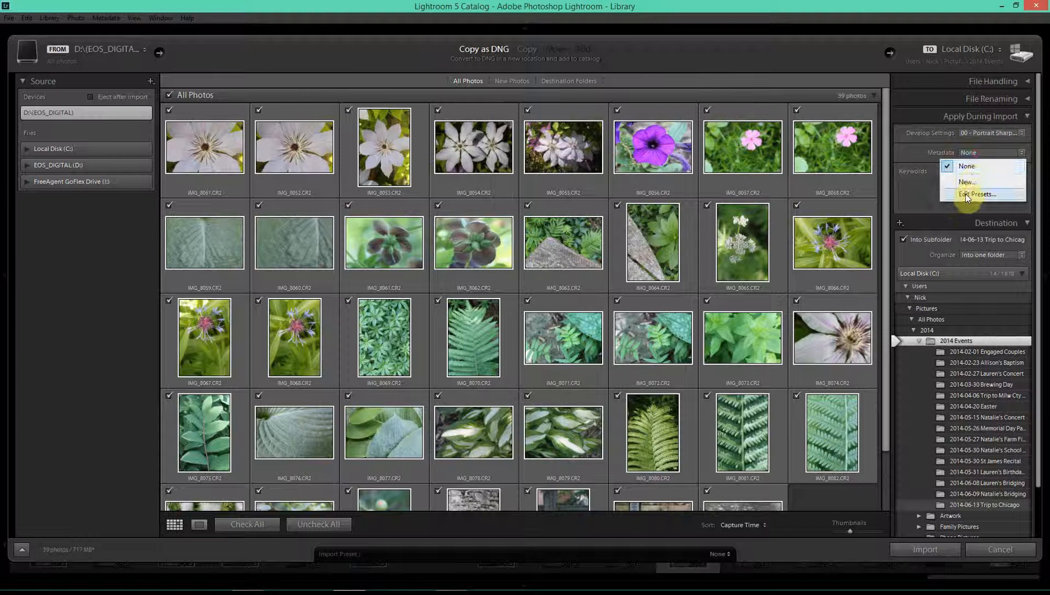
left_click(967, 193)
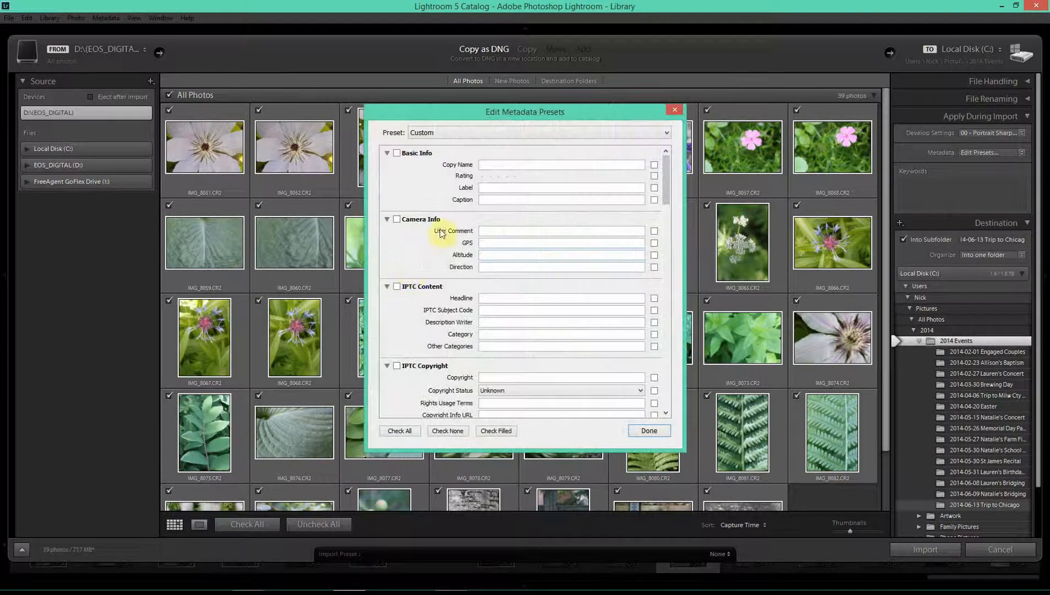
left_click(501, 243)
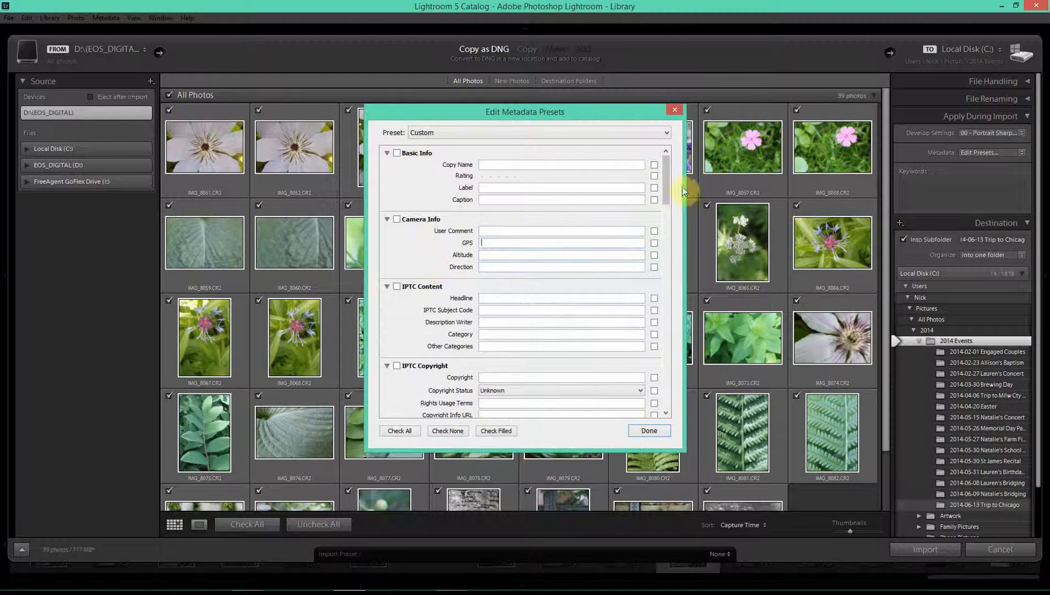
left_click_drag(668, 190, 669, 212)
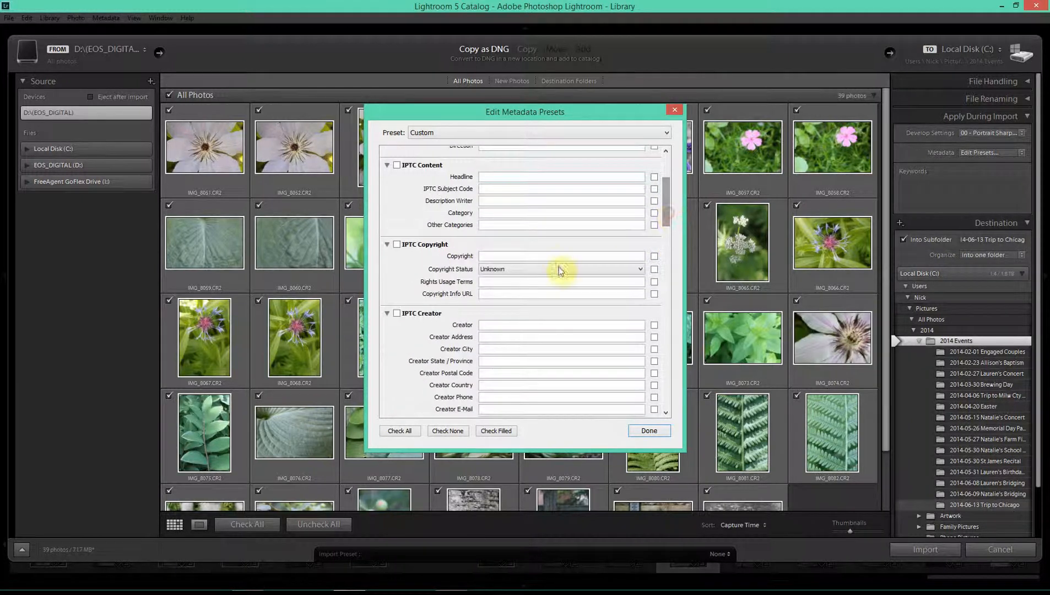
left_click(508, 257)
left_click(649, 430)
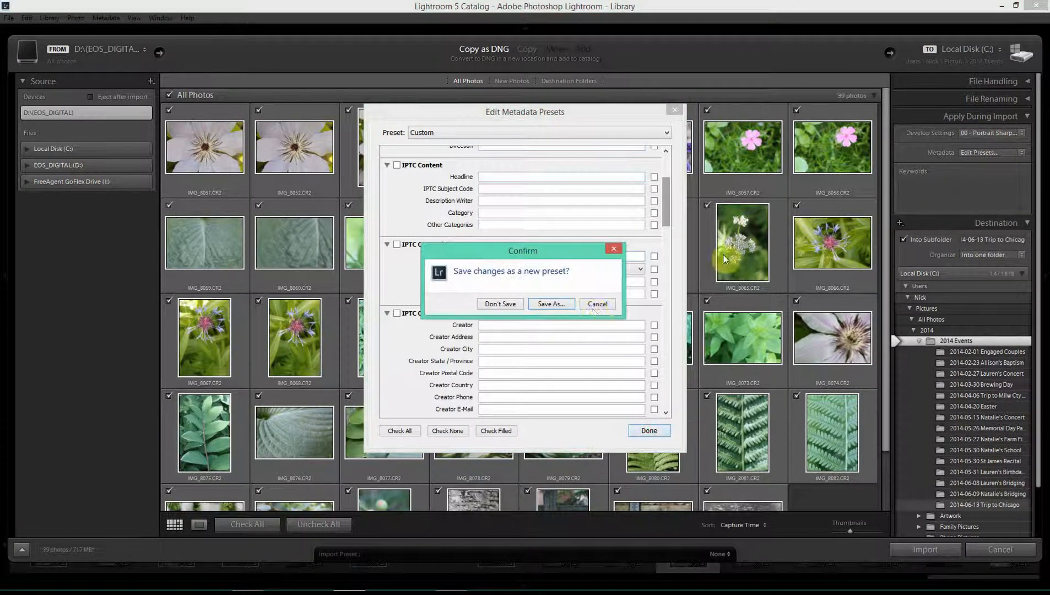
left_click(598, 304)
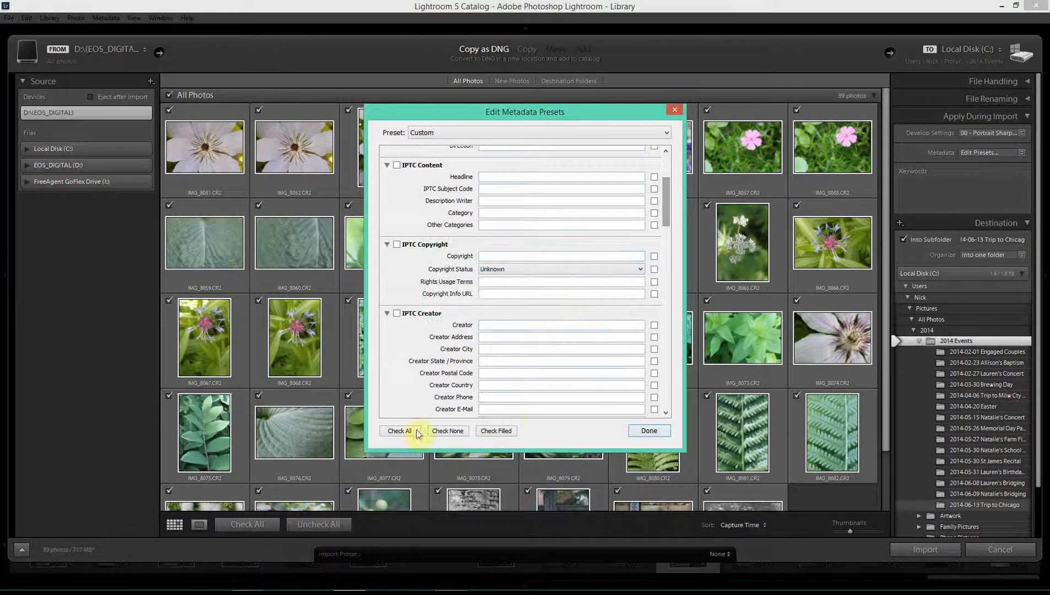
left_click(674, 110)
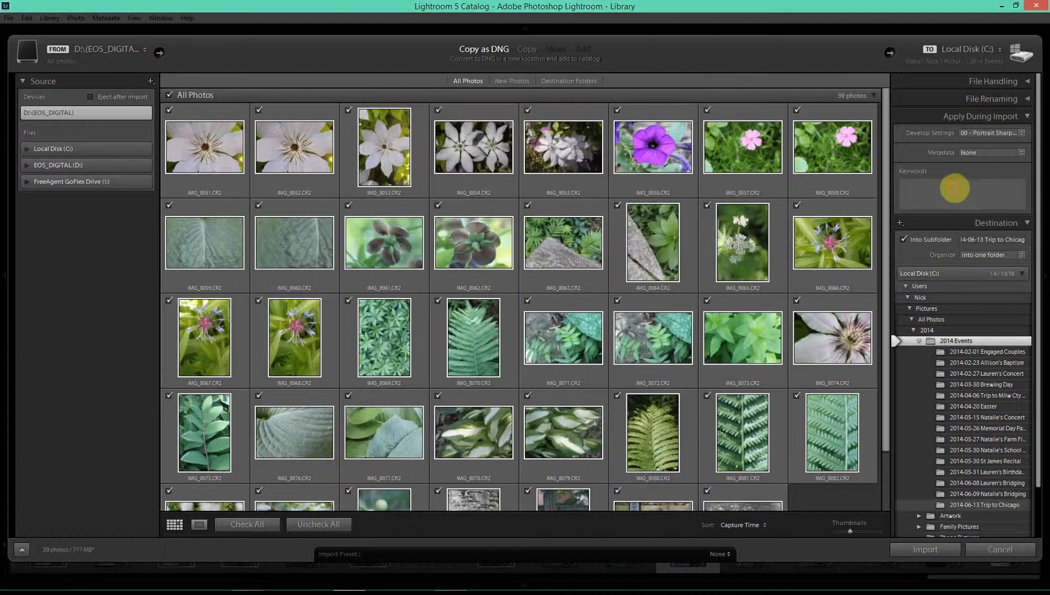
- Tag the import with the keyword Macro Photography and collapse Apply During Import
left_click(922, 188)
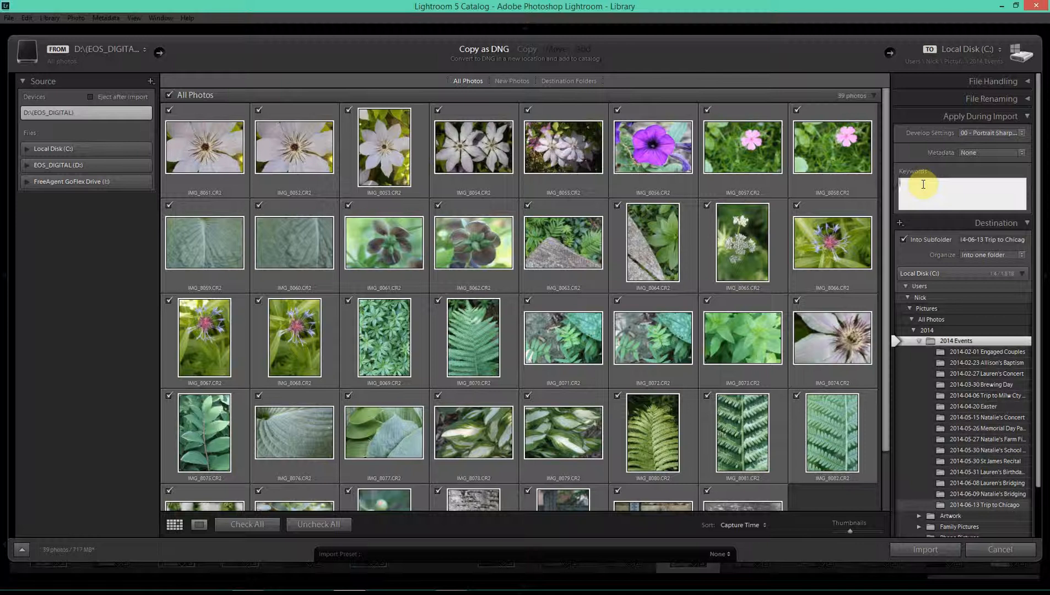
type("Macr")
key("Return")
left_click(1027, 117)
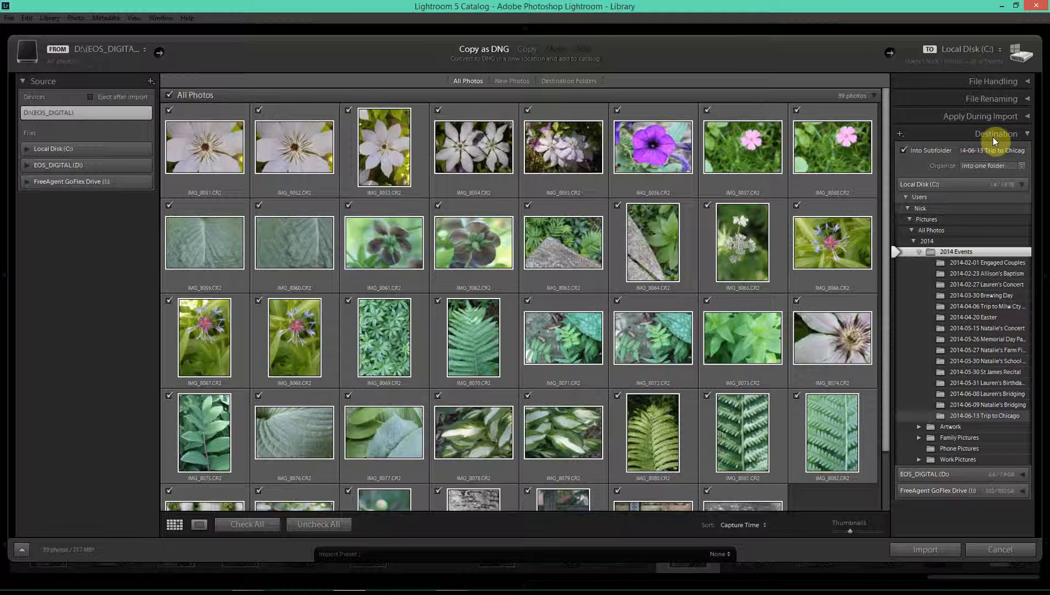
- Choose the 2014 Artwork folder as the import destination
left_click(921, 251)
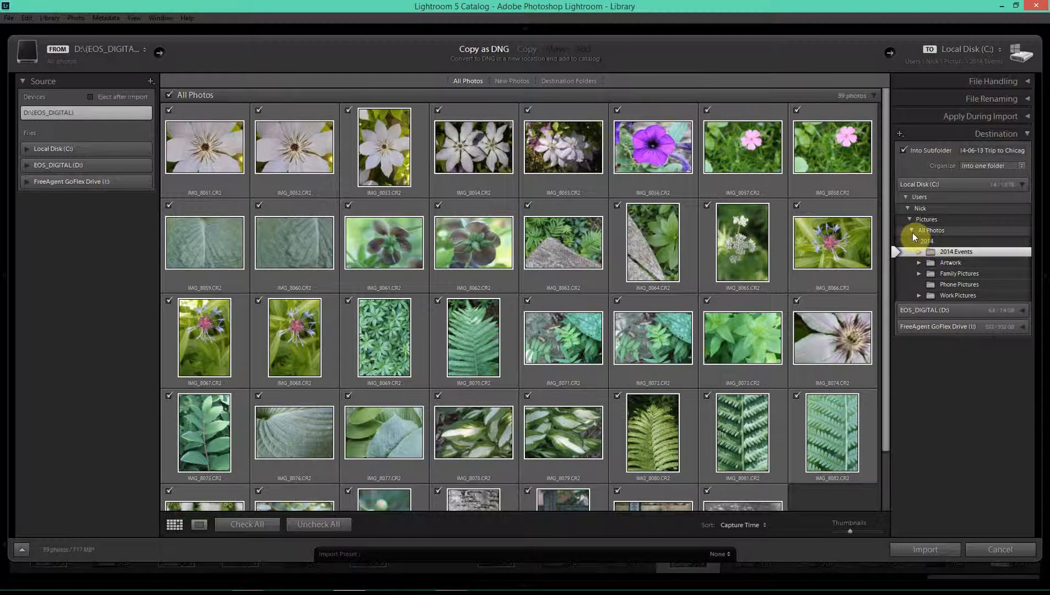
left_click(912, 232)
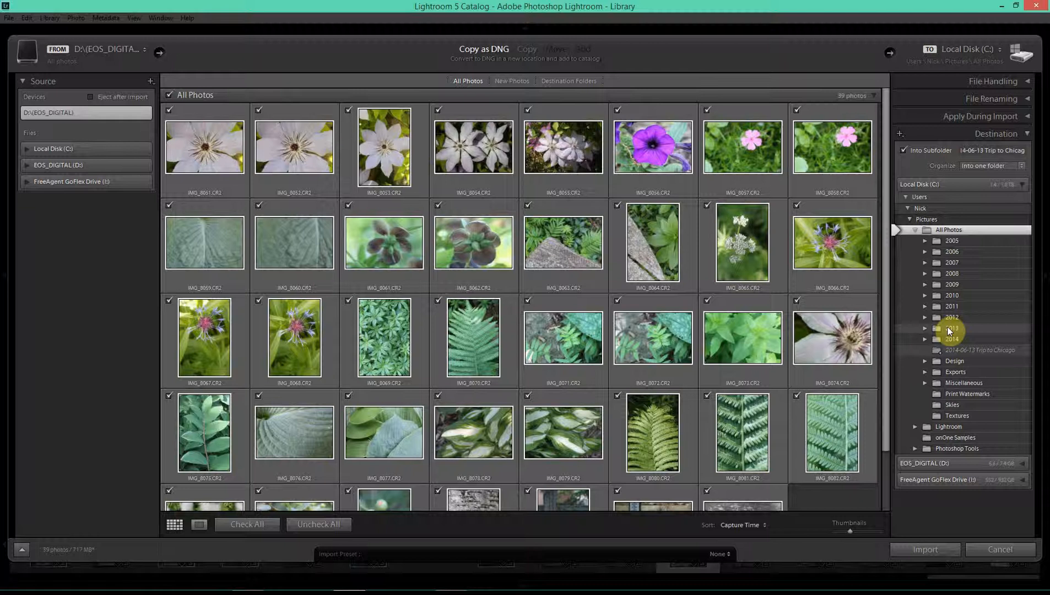
left_click(925, 339)
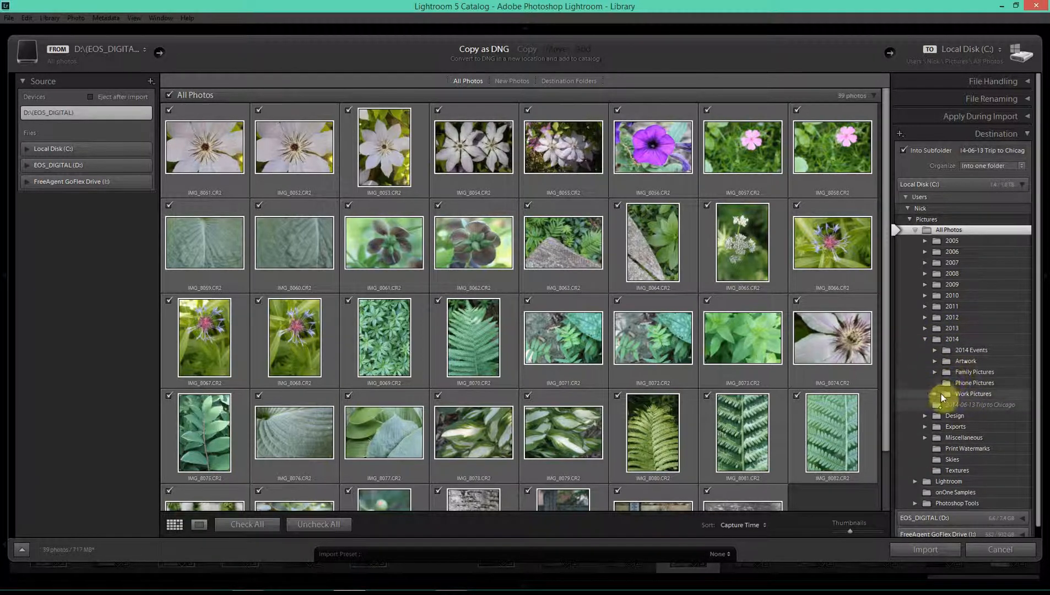
left_click(936, 361)
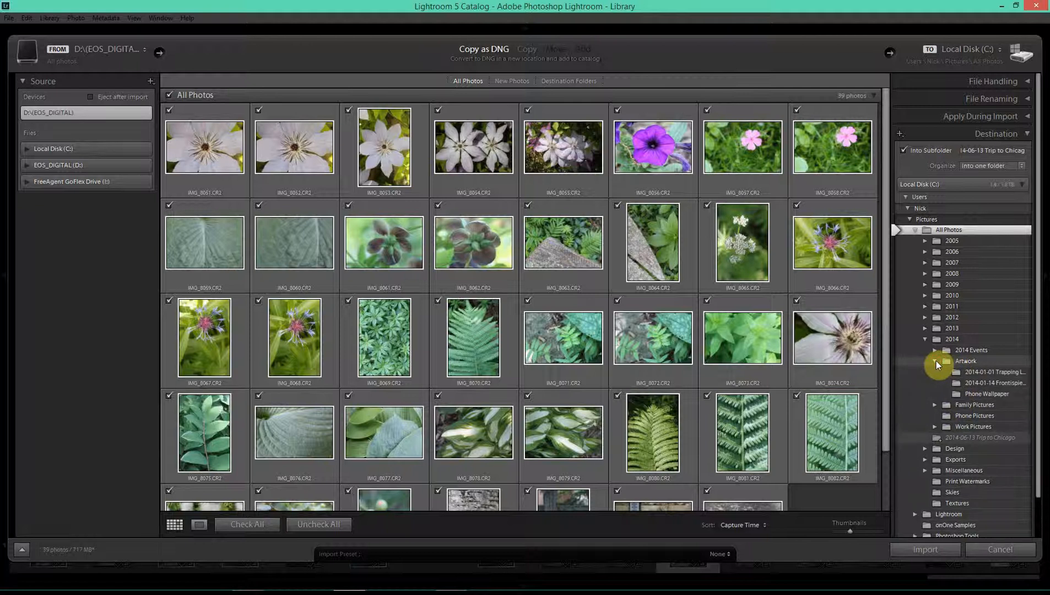
left_click(951, 362)
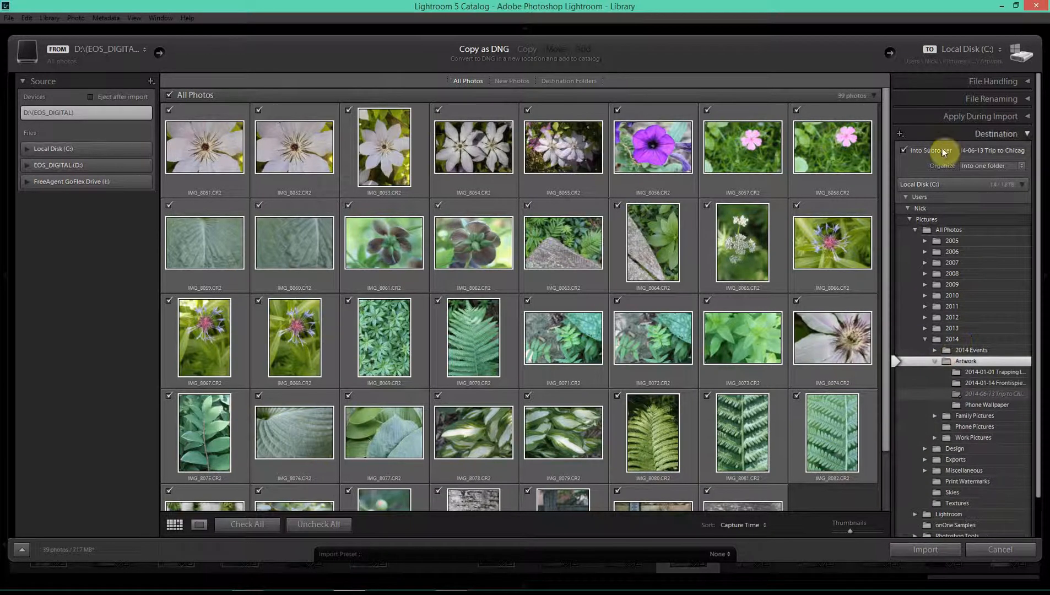
- Name the import subfolder Macro Photography
left_click(962, 151)
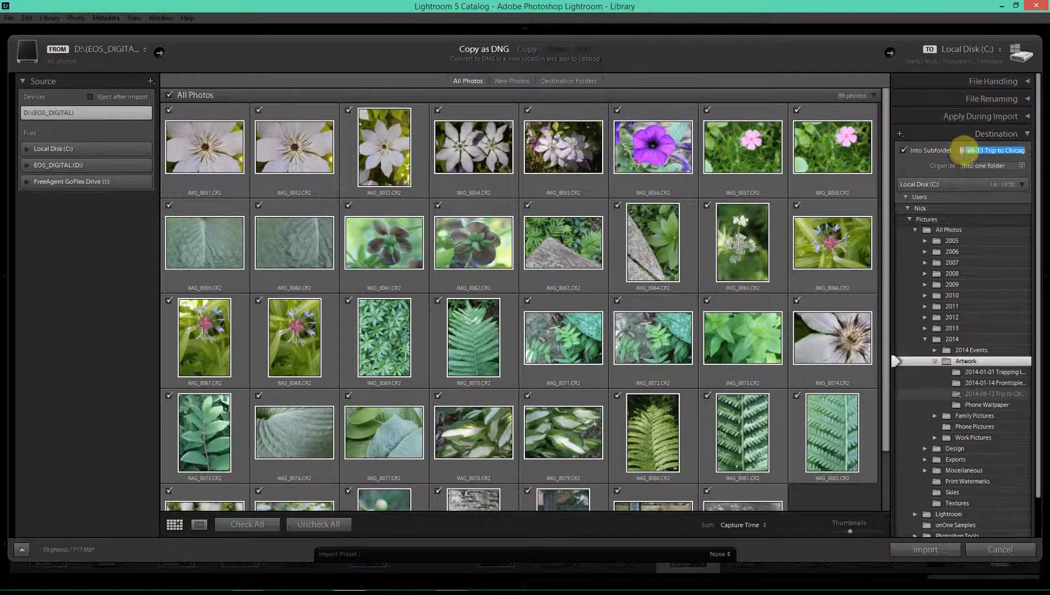
type("Macro Phot")
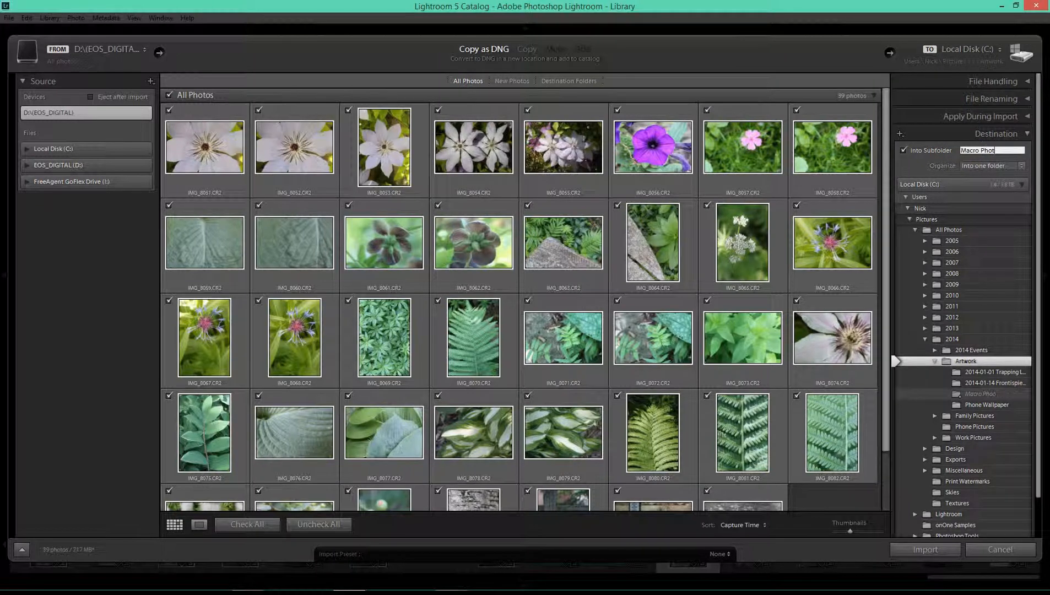
type("ography")
left_click(963, 148)
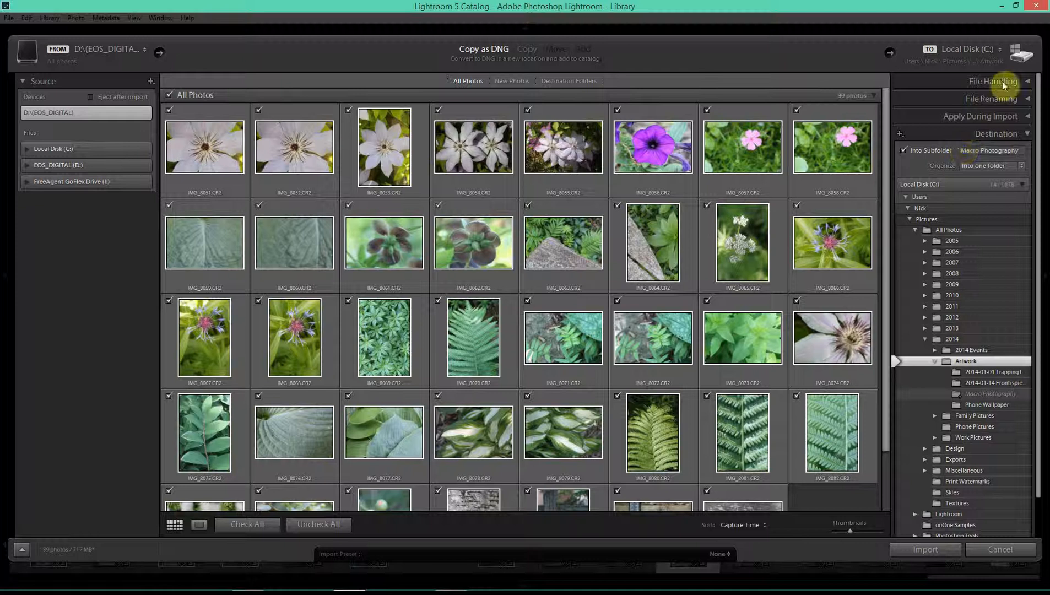
left_click(1024, 81)
- Create a Macro Photography folder in the backup's 2014 Artwork folder and select it for the second copy
left_click(965, 160)
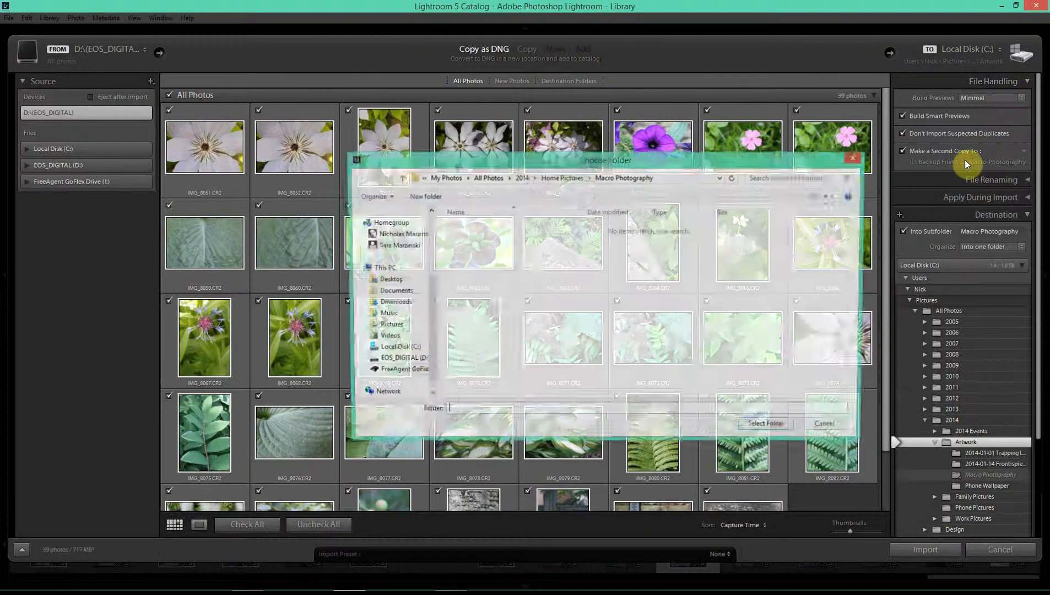
left_click(549, 181)
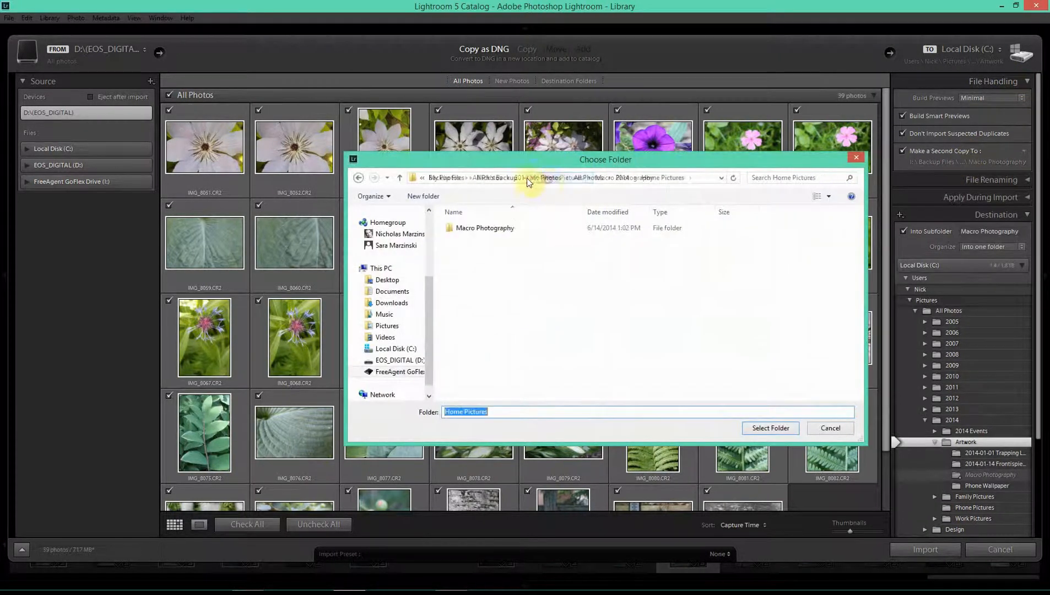
left_click(616, 180)
double_click(469, 238)
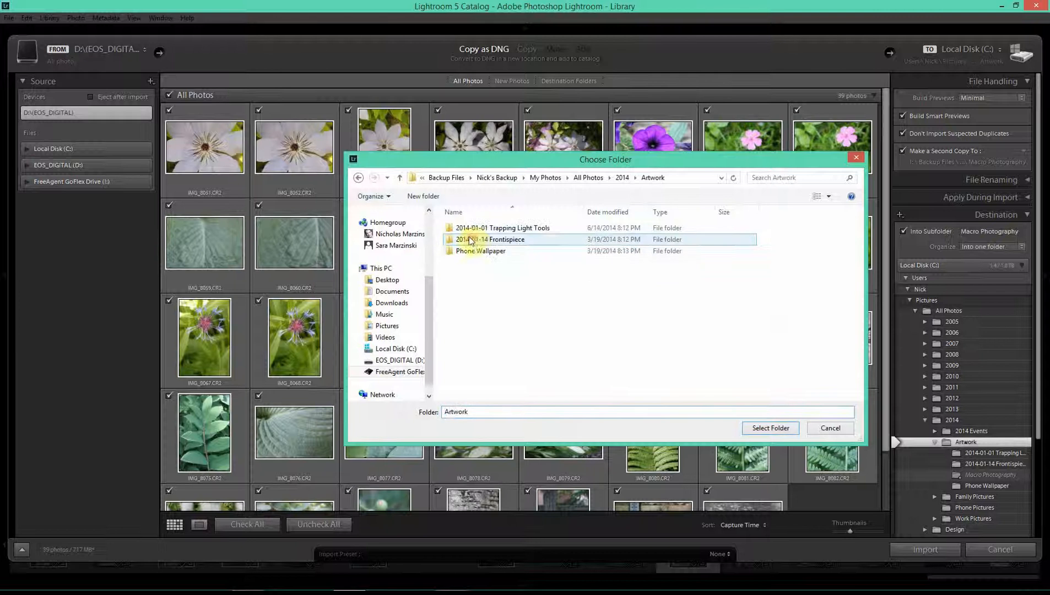
left_click(420, 197)
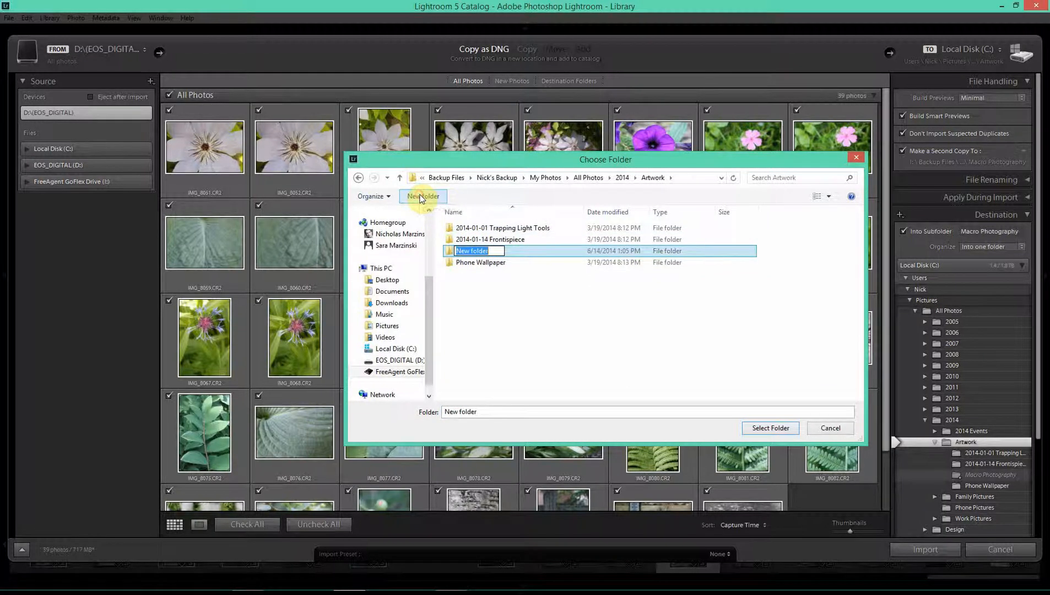
type("Macro Photogr")
key("BackSpace")
key("BackSpace")
key("BackSpace")
key("BackSpace")
type("otography")
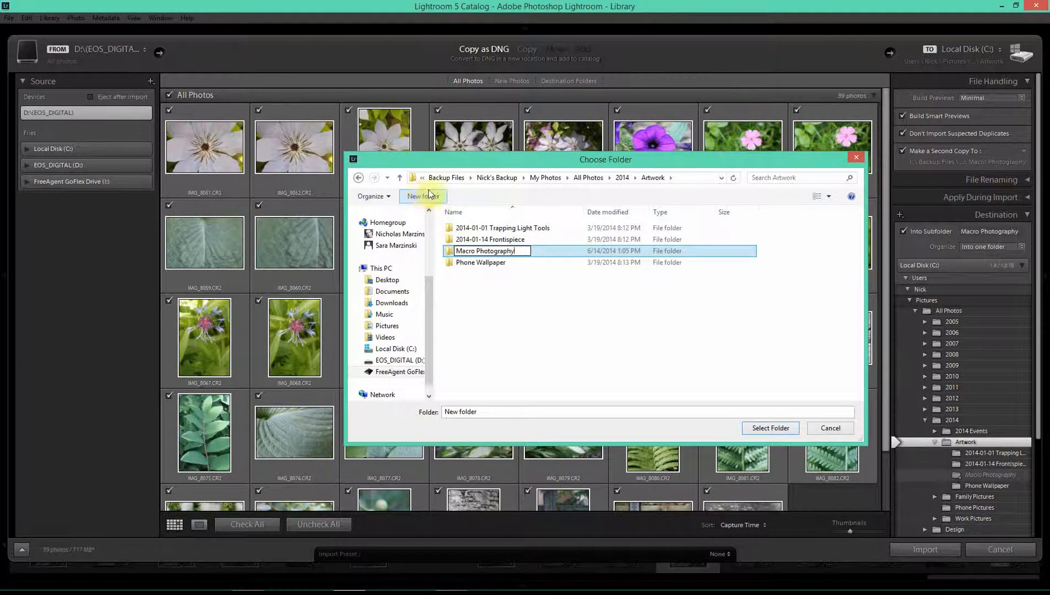
left_click(509, 342)
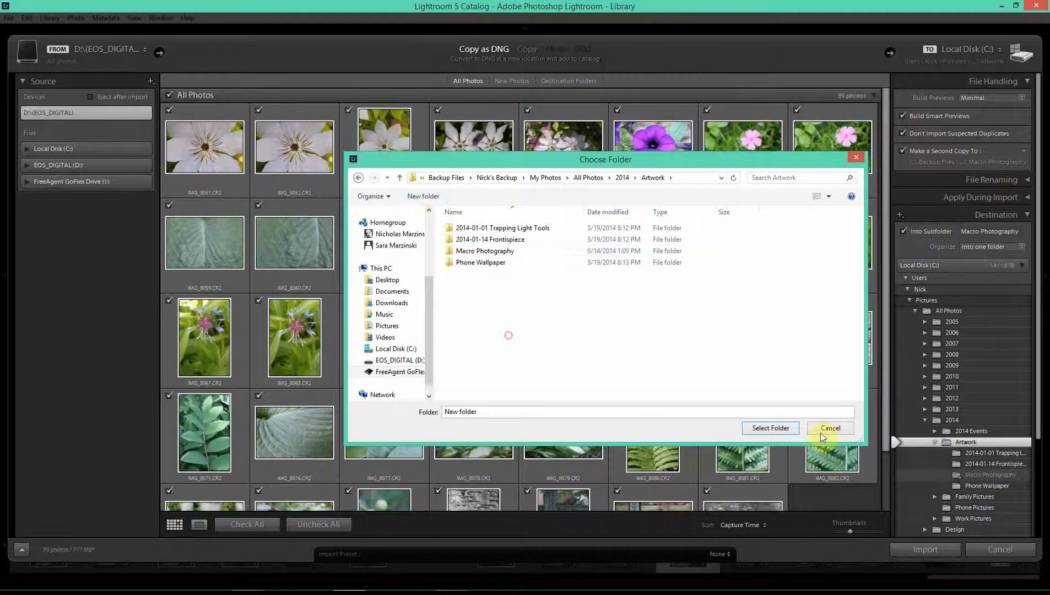
left_click(777, 429)
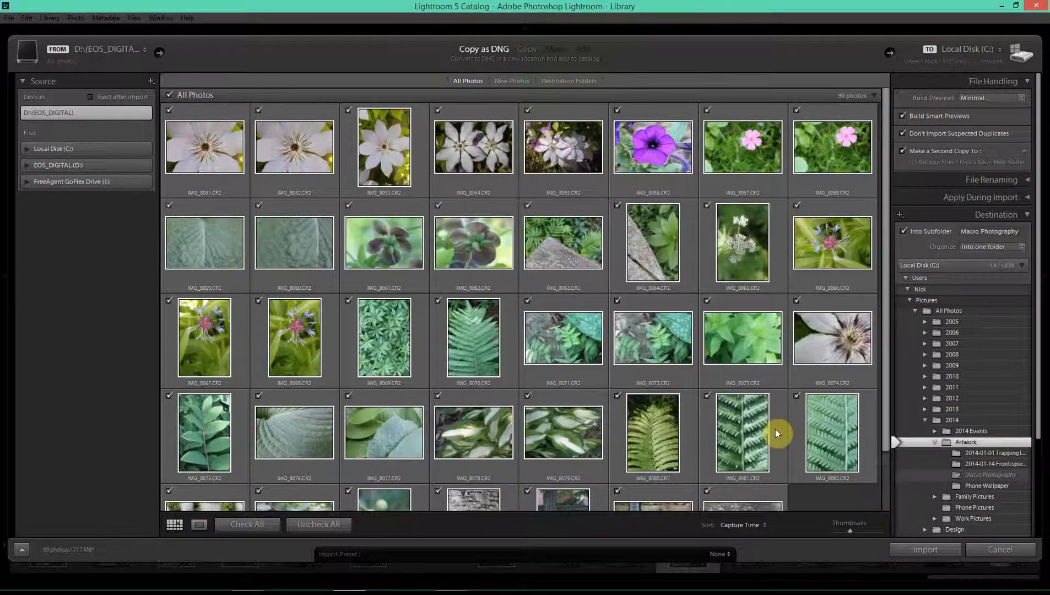
- Condense the destination tree around 2014 and Artwork, and review the Apply During Import settings
left_click(948, 156)
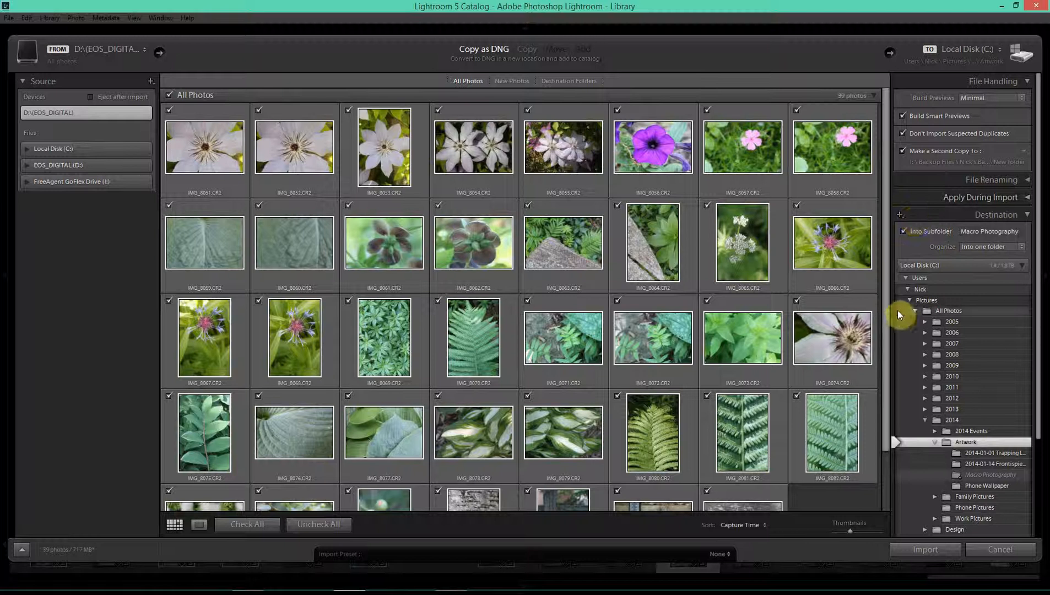
double_click(936, 442)
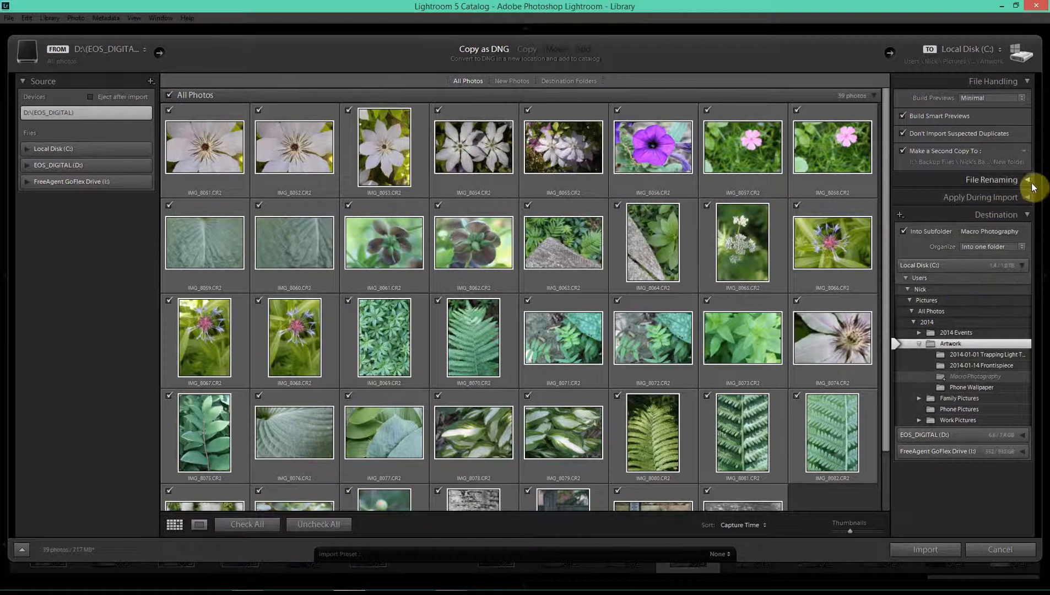
left_click(1027, 198)
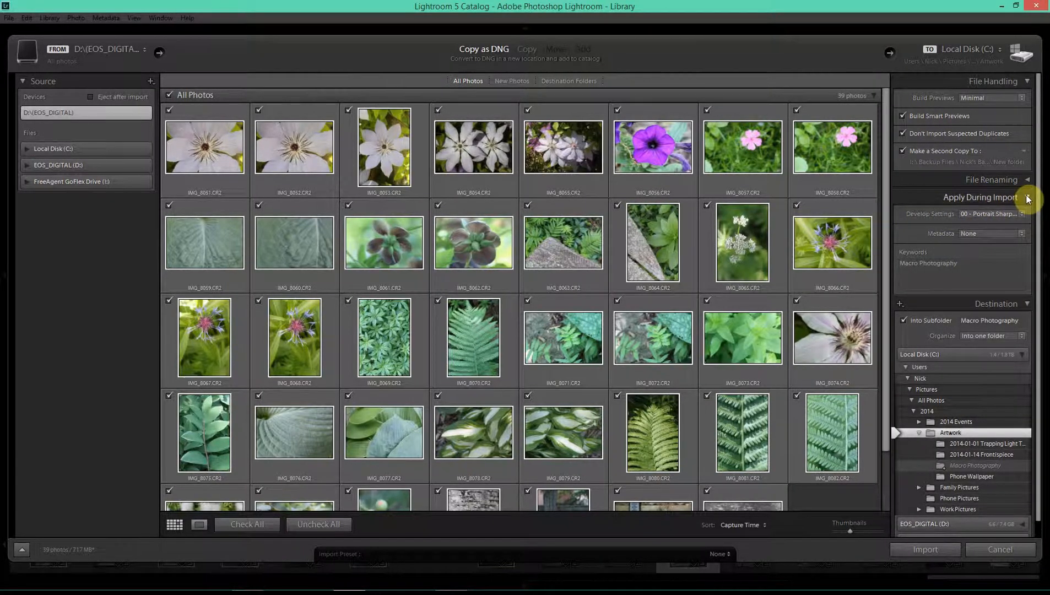
left_click(1027, 198)
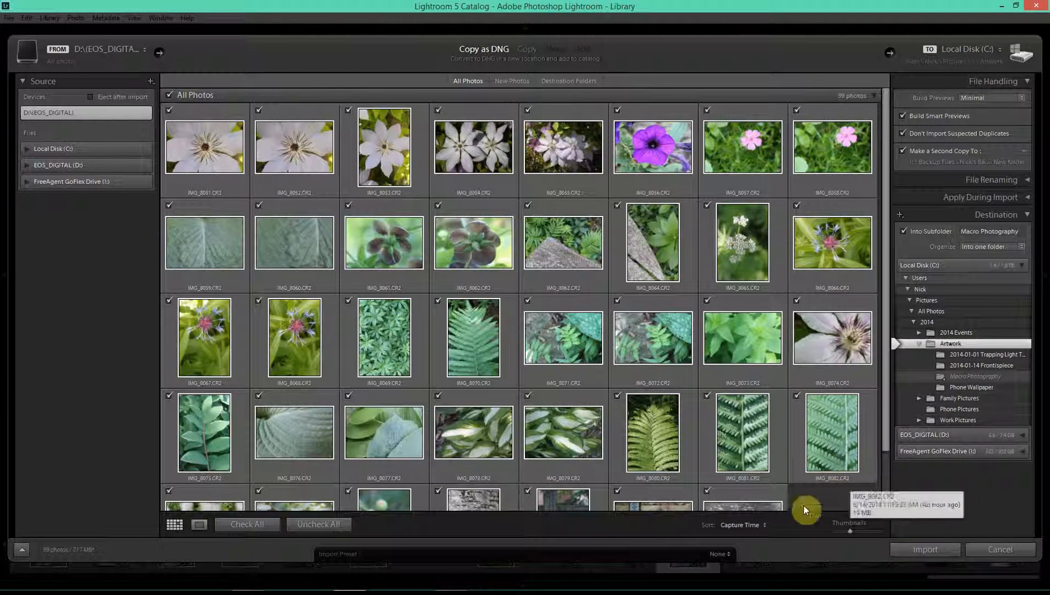
- Save the current import settings as a new preset named Macro Photography
left_click(721, 555)
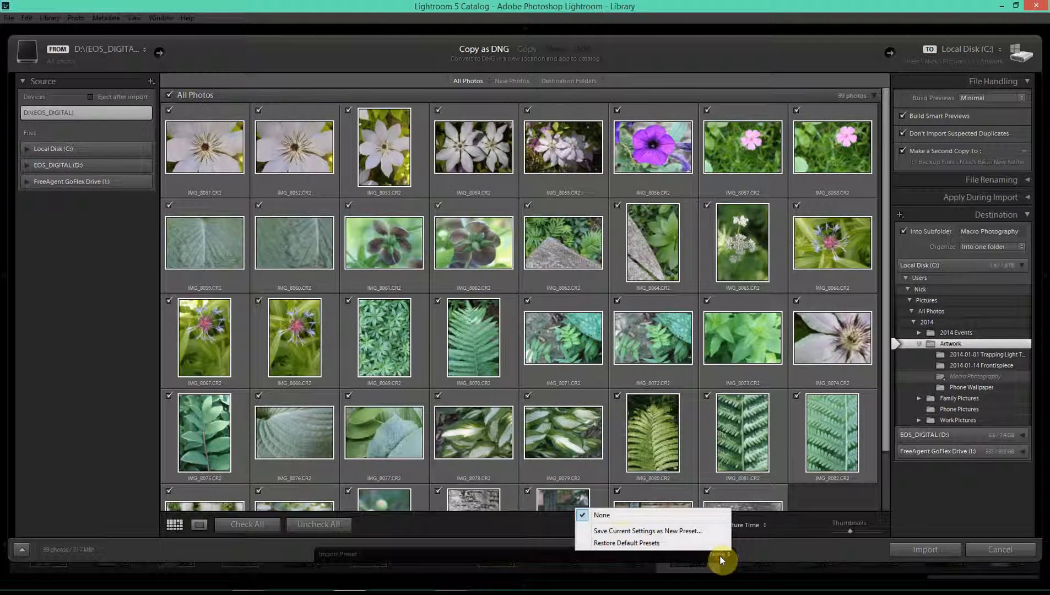
left_click(622, 532)
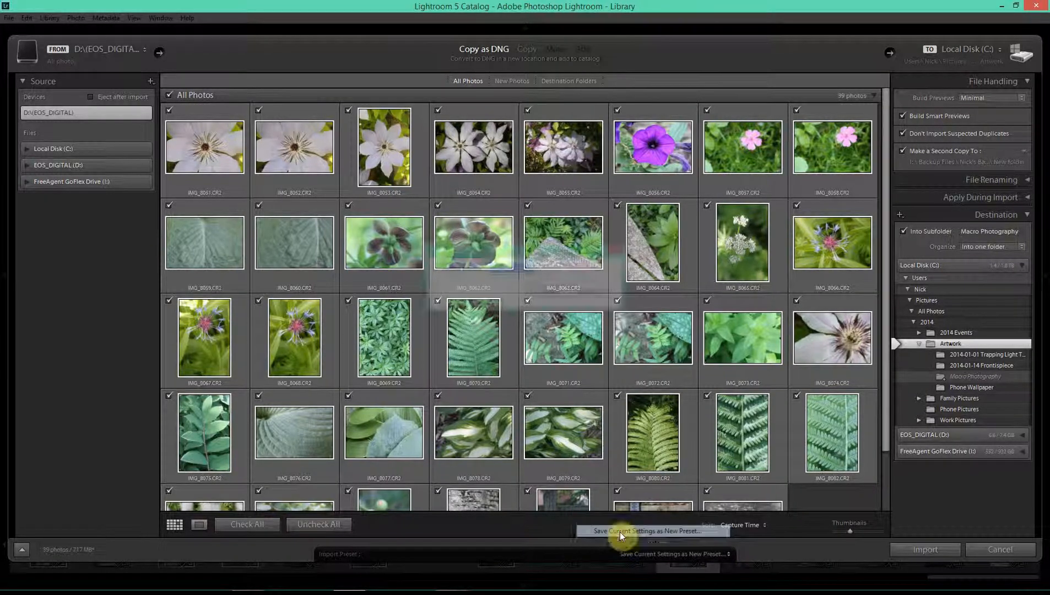
type("Ma")
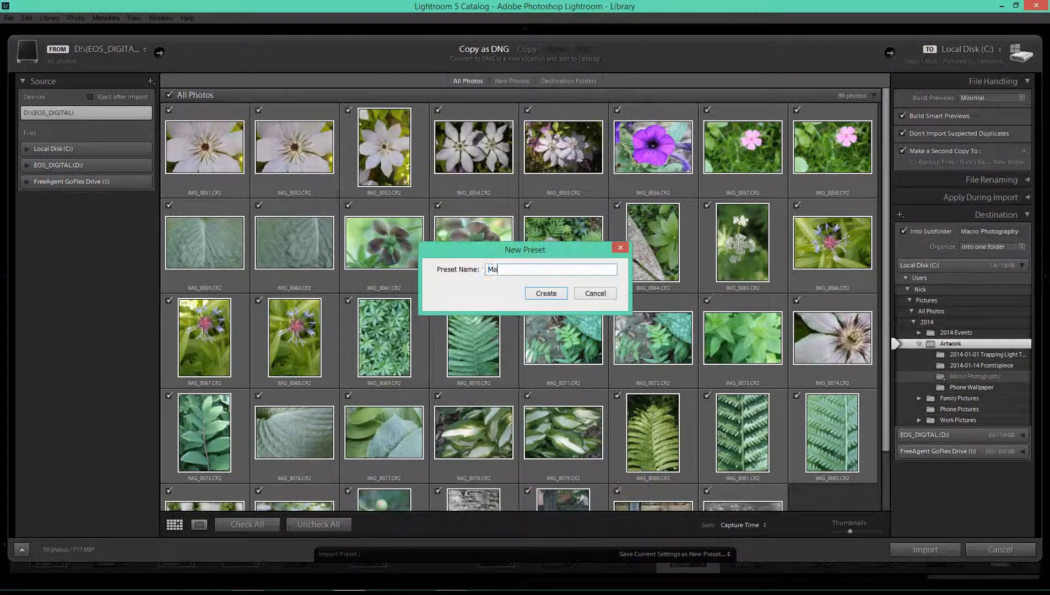
type("cro Photography")
left_click(553, 293)
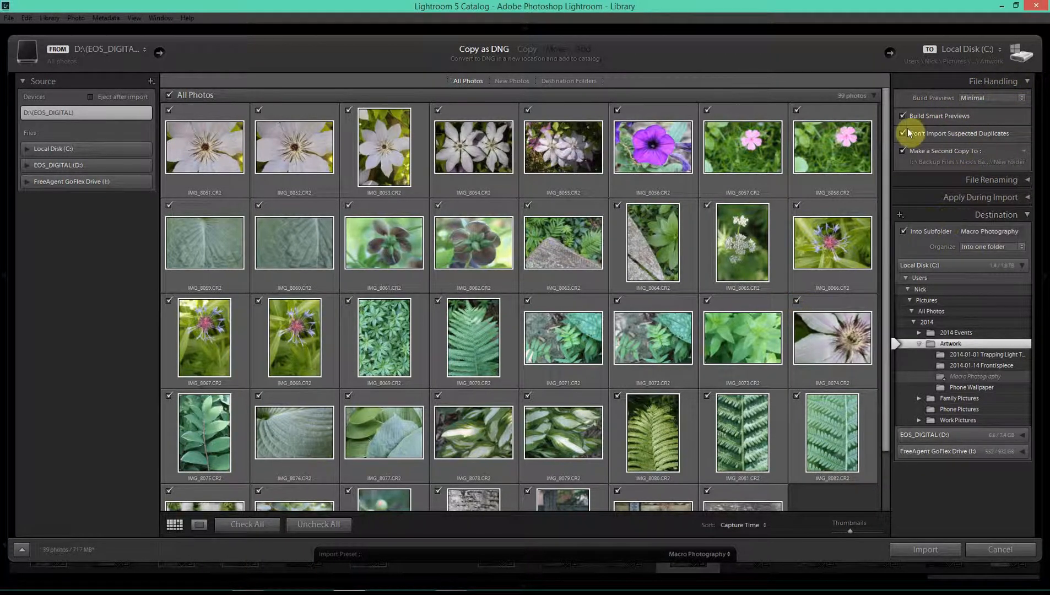
- Recheck the Apply During Import settings, then start importing the 39 card photos
left_click(1020, 200)
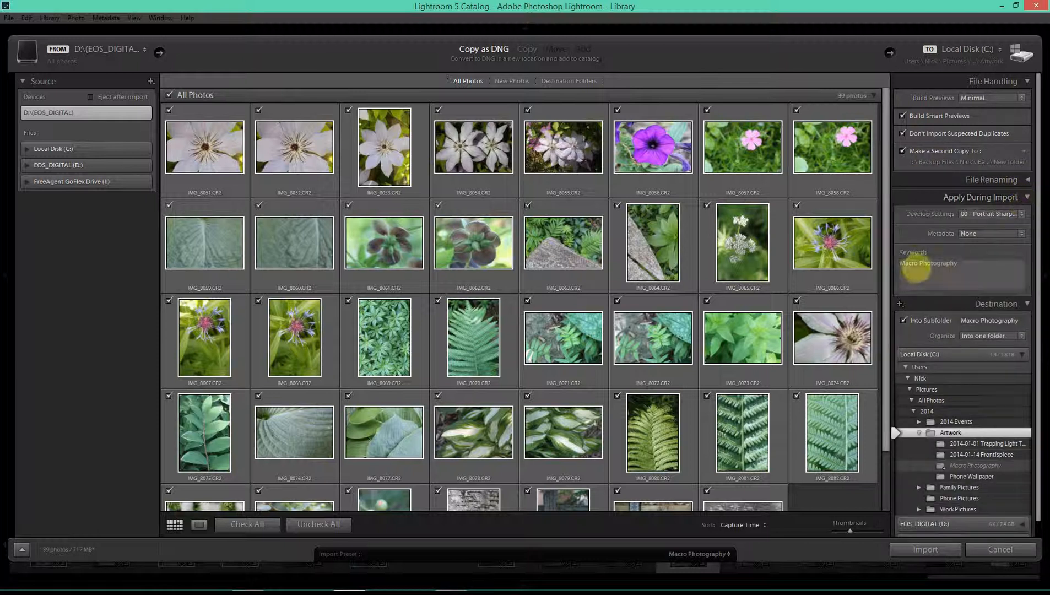
left_click(1031, 197)
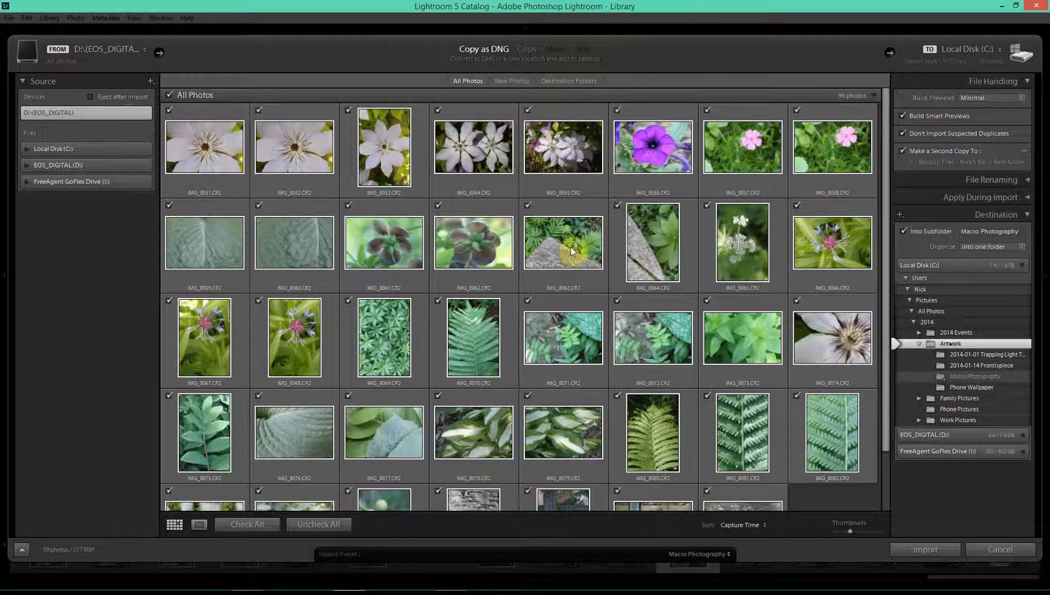
left_click(924, 550)
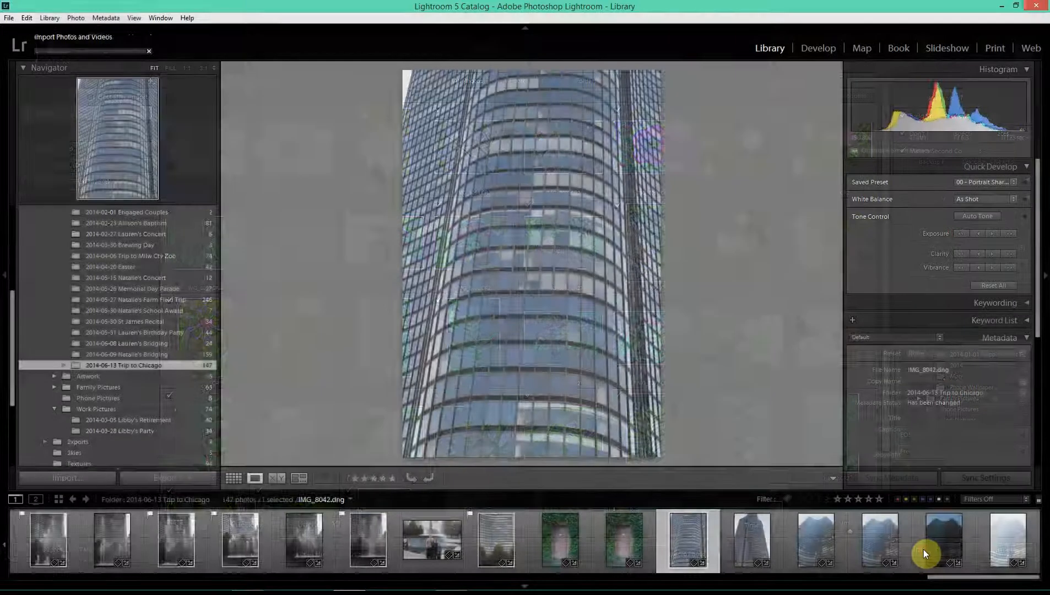